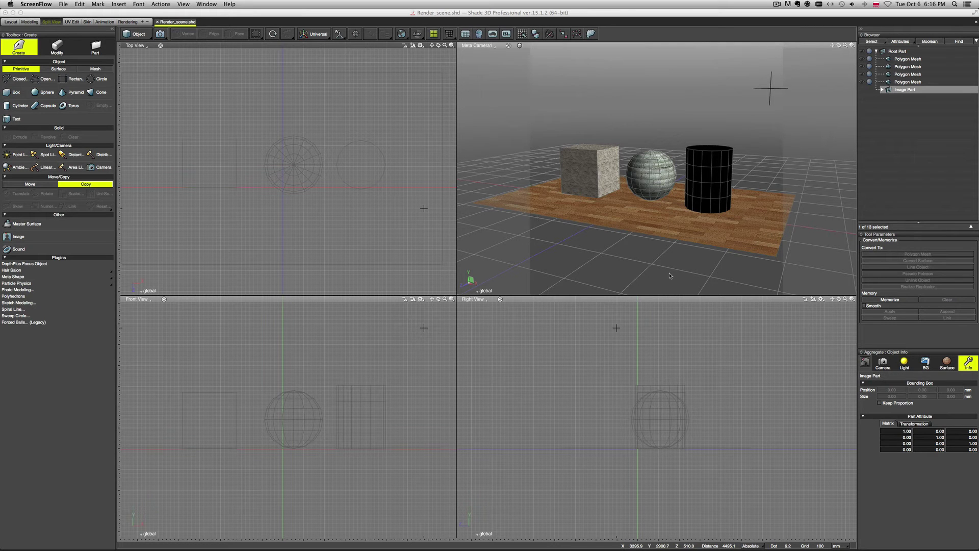
Examine the surface materials of the box, floor, sphere and cylinder meshes one by one, finishing with the box selected.
click(605, 164)
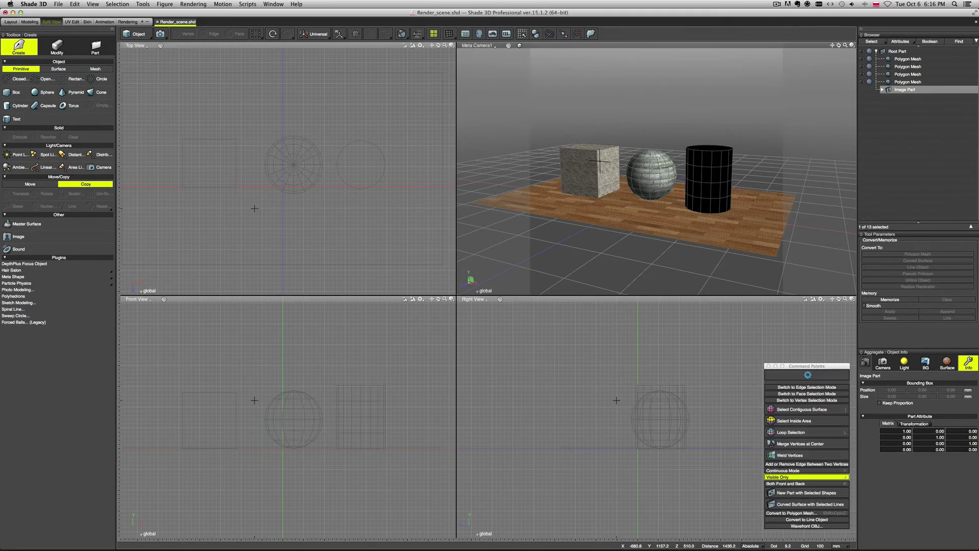
click(916, 66)
click(915, 59)
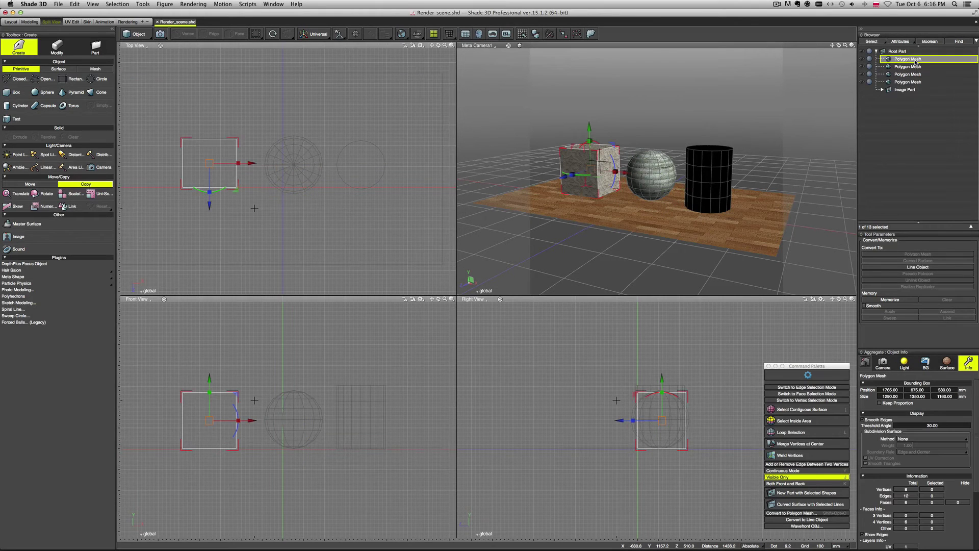
click(947, 362)
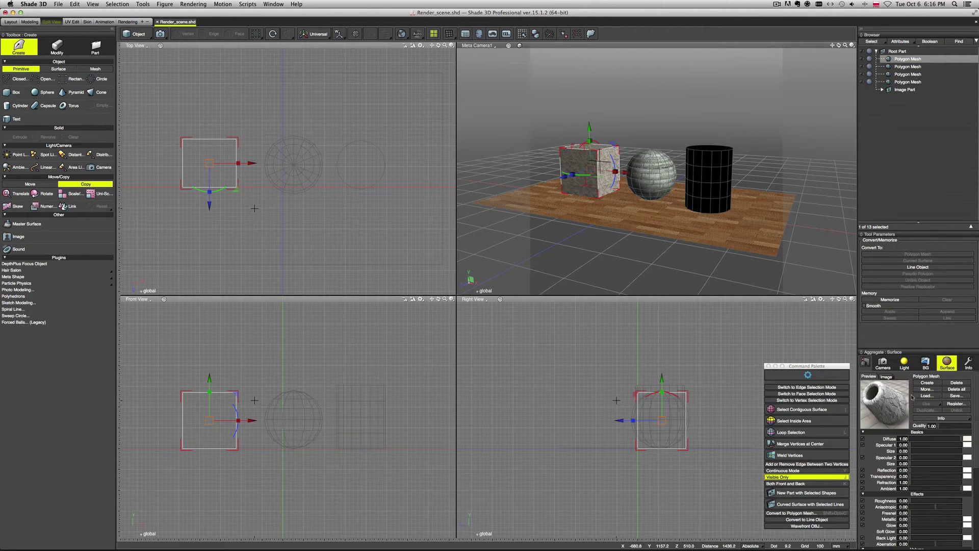
click(903, 67)
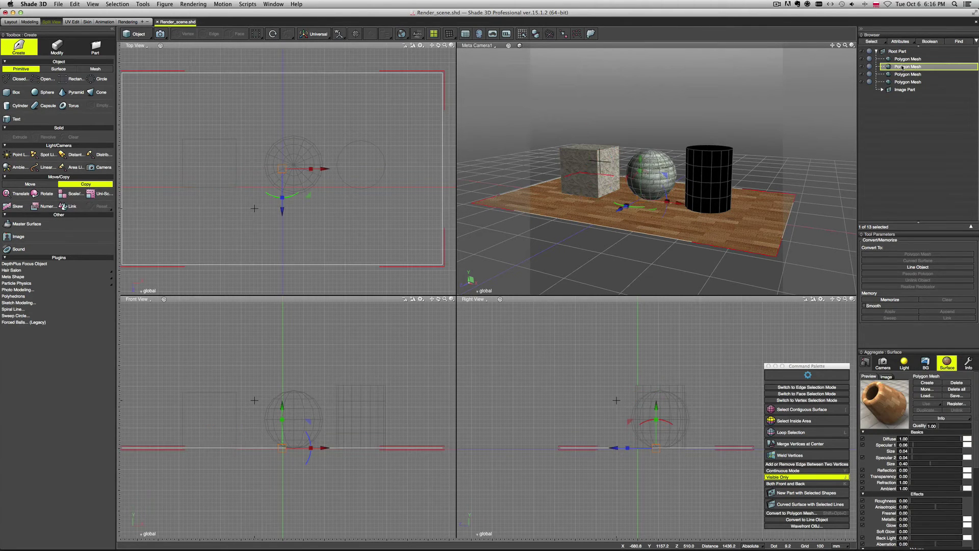
click(906, 75)
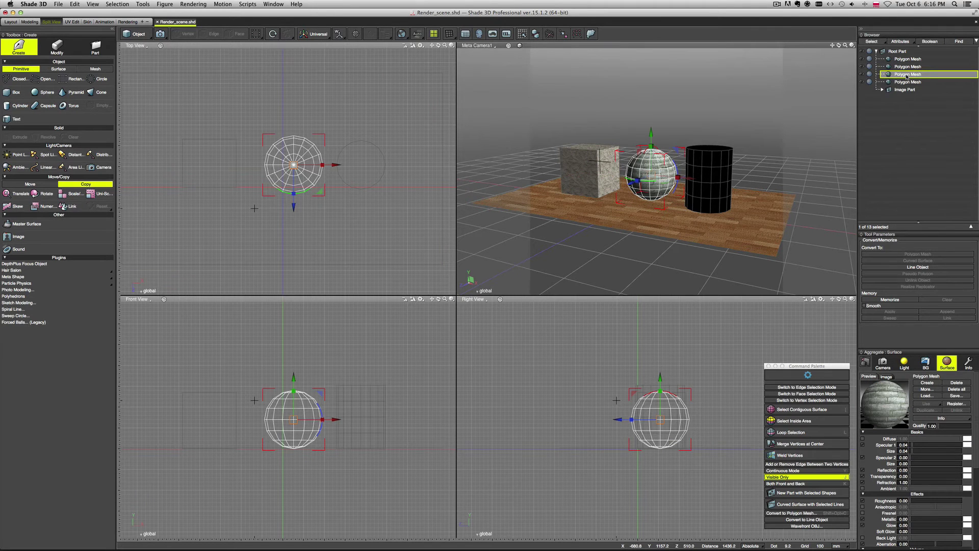
click(908, 82)
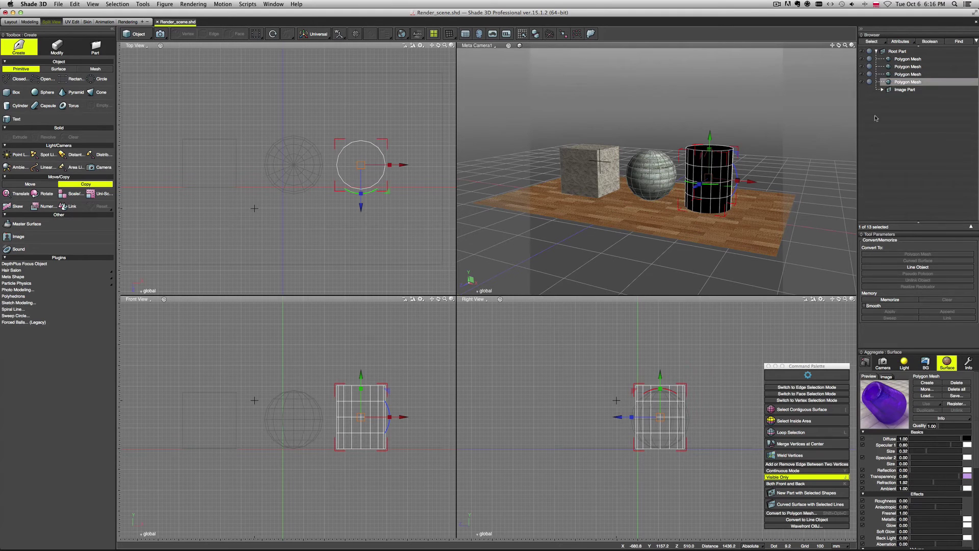
click(900, 75)
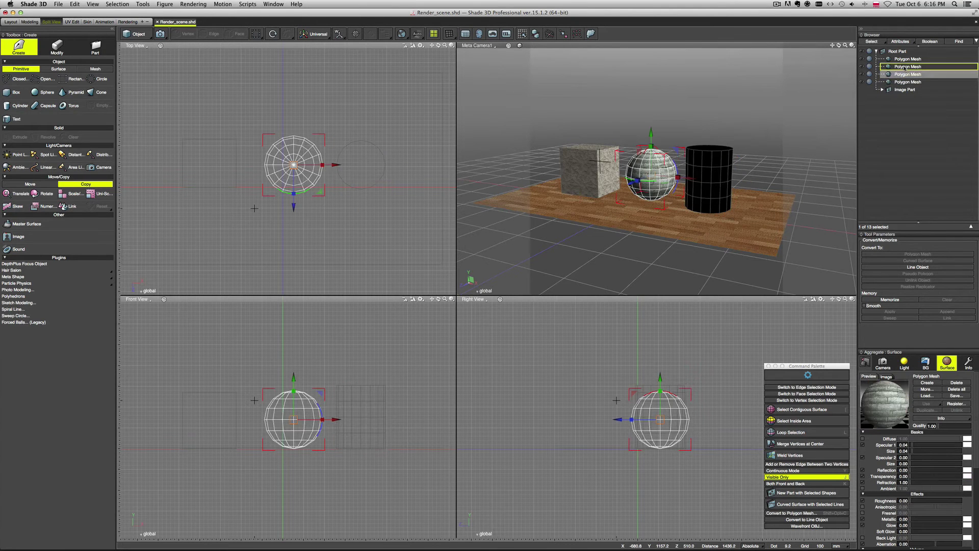
click(904, 59)
click(904, 59)
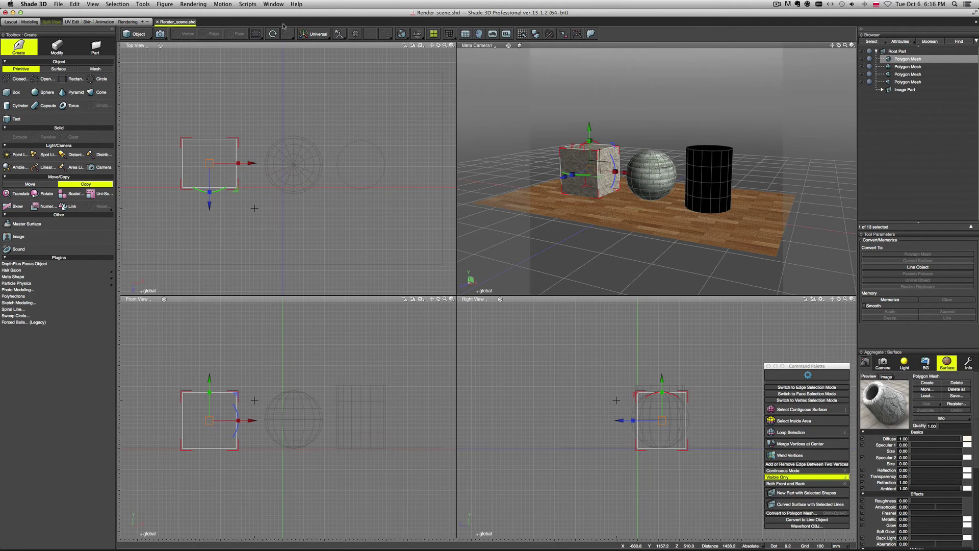
Open the rendering settings window, collapse its settings area, and make the window smaller so the viewports around it can be reached.
click(276, 7)
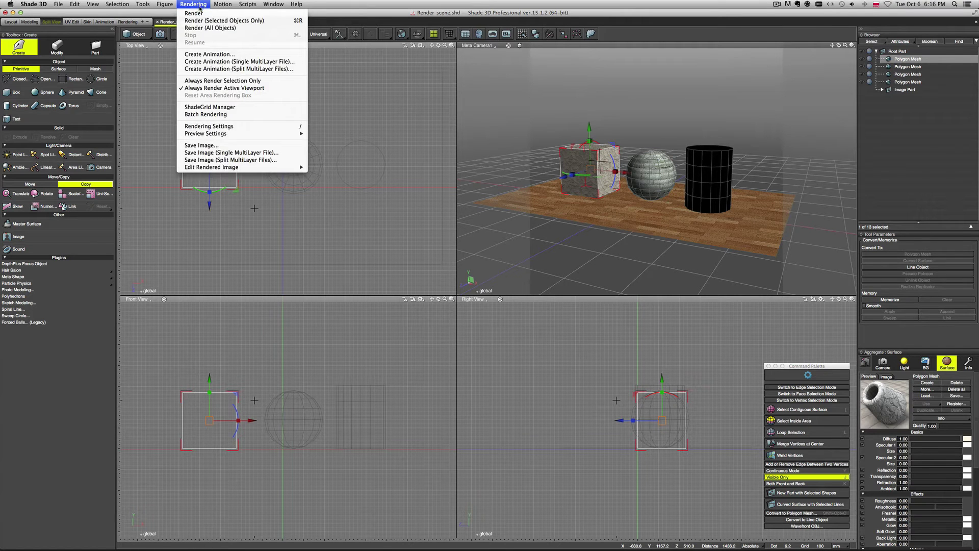
click(254, 128)
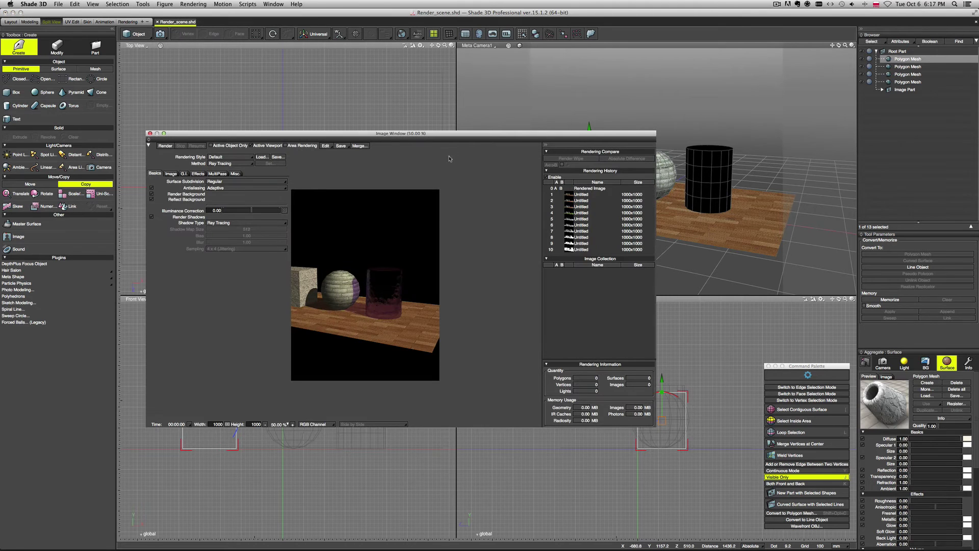
click(149, 145)
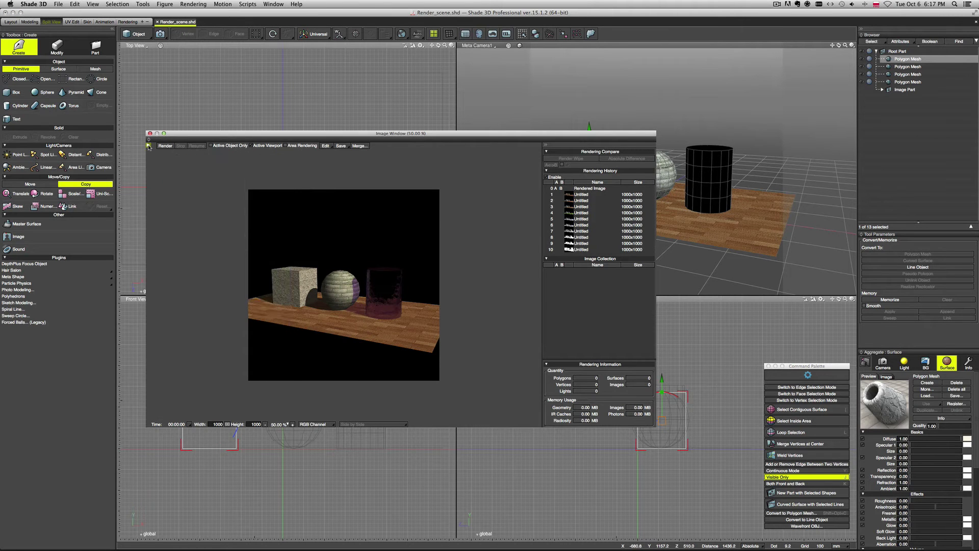
drag(328, 138, 390, 115)
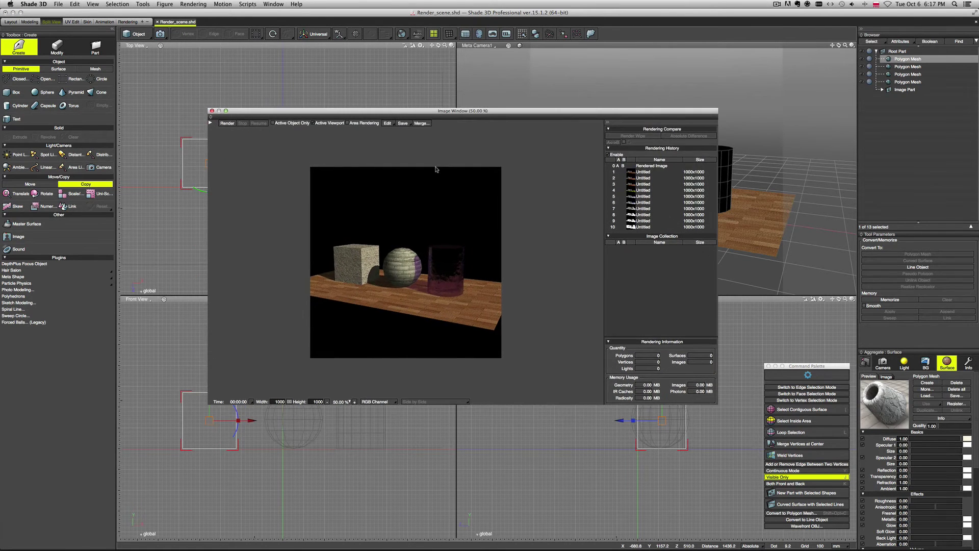
drag(717, 405, 577, 386)
drag(416, 114, 469, 128)
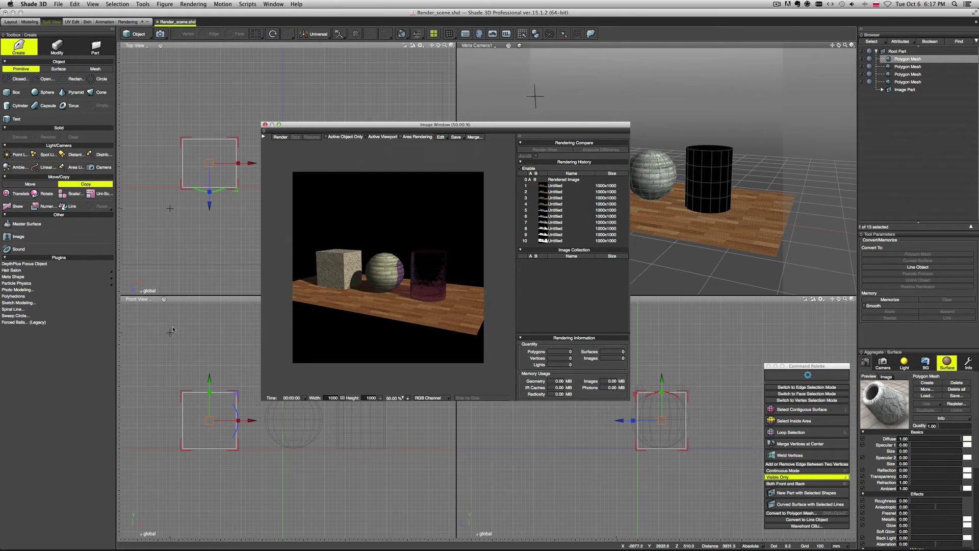
Render the scene in turn from the Front View, the Top View and the Meta Camera perspective view.
click(193, 306)
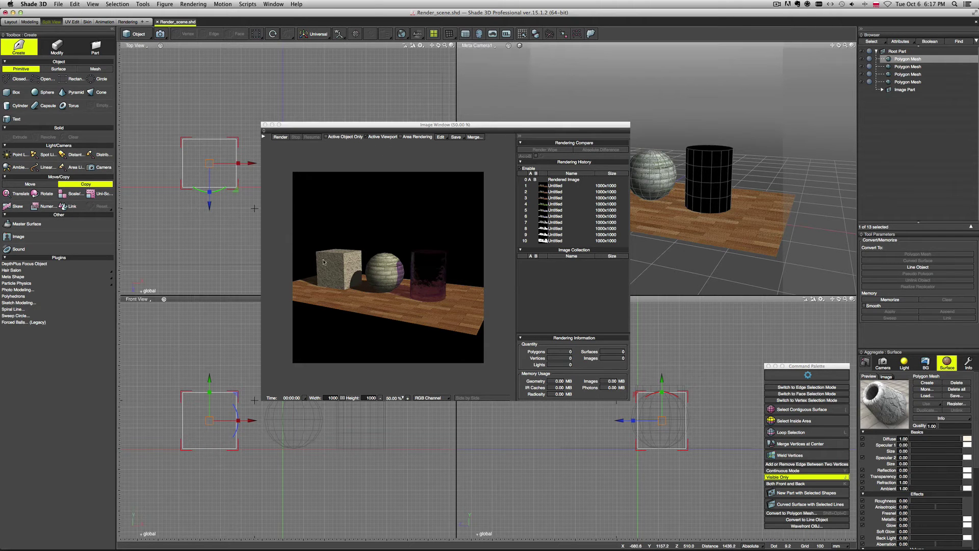
click(280, 137)
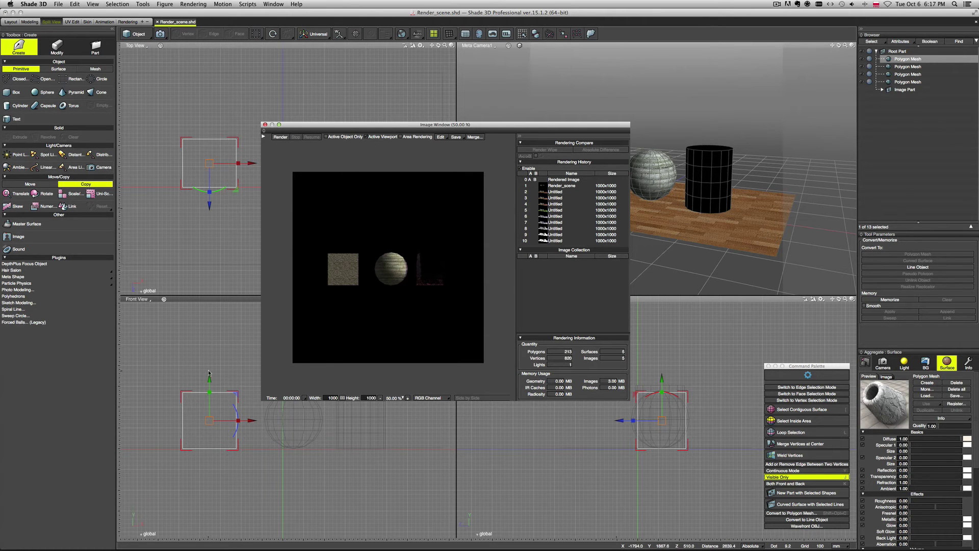
click(210, 46)
click(280, 136)
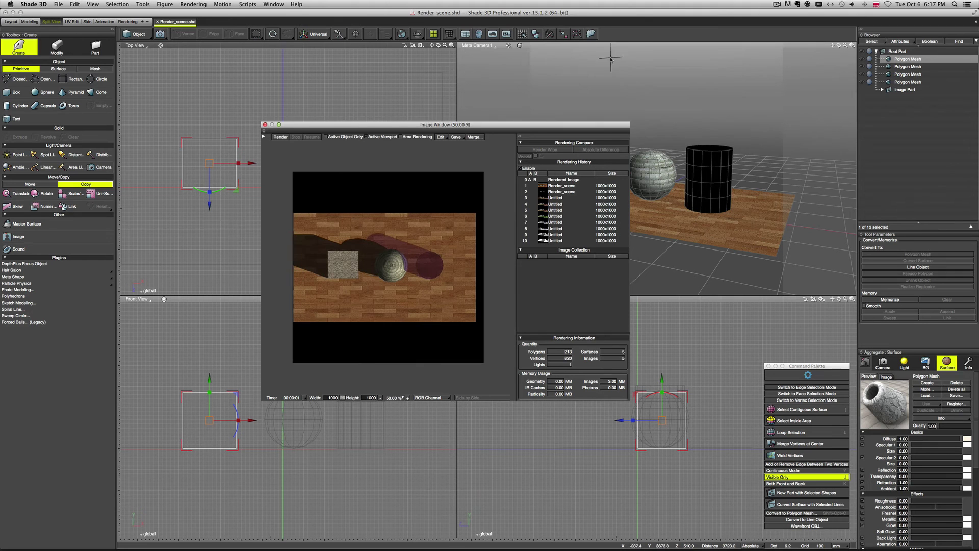
click(248, 208)
click(280, 137)
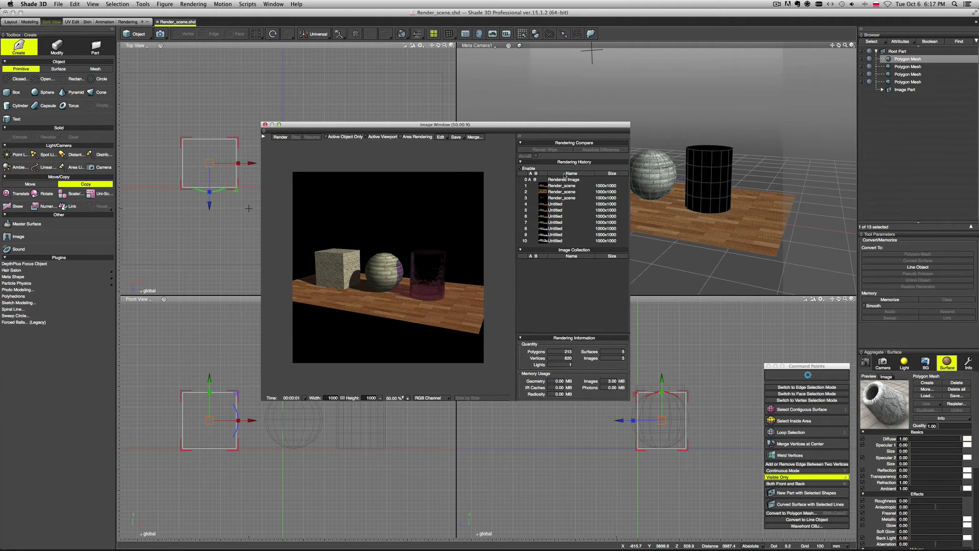
Compare the three newest Render_scene images in the rendering history, ending on the perspective render.
click(568, 186)
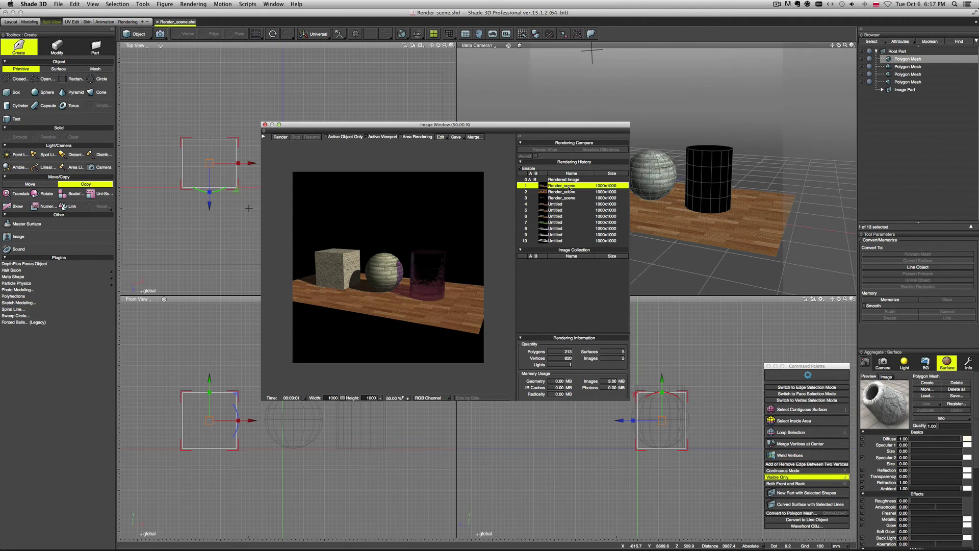
click(566, 192)
click(565, 197)
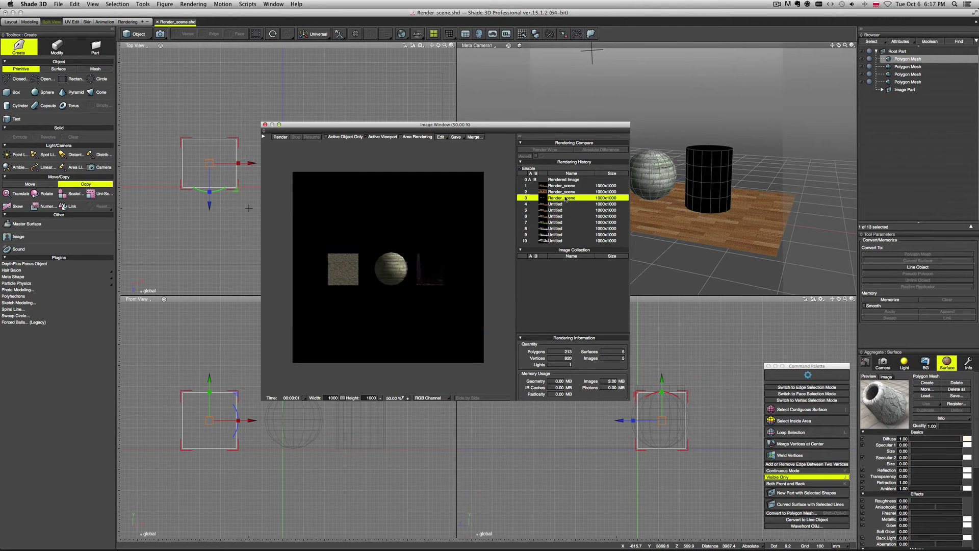
click(565, 192)
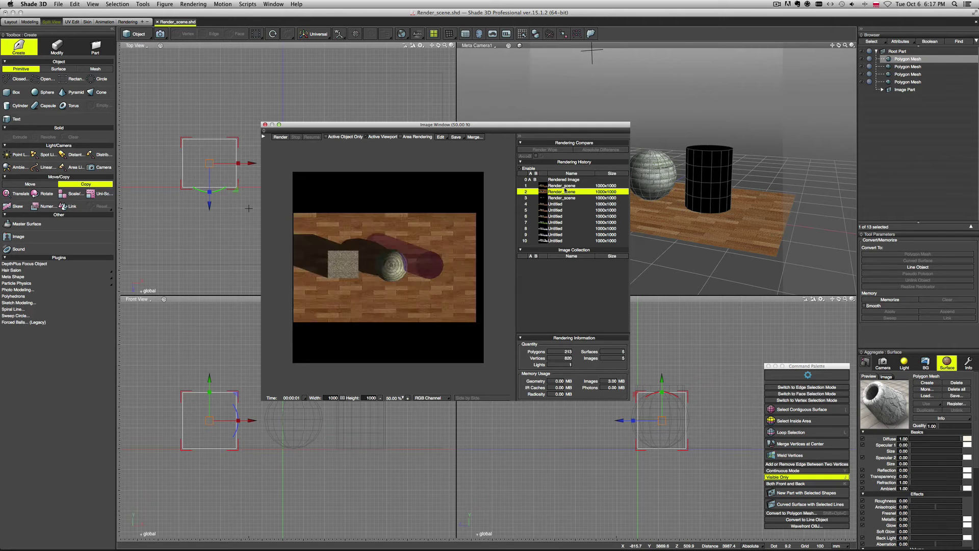
click(564, 186)
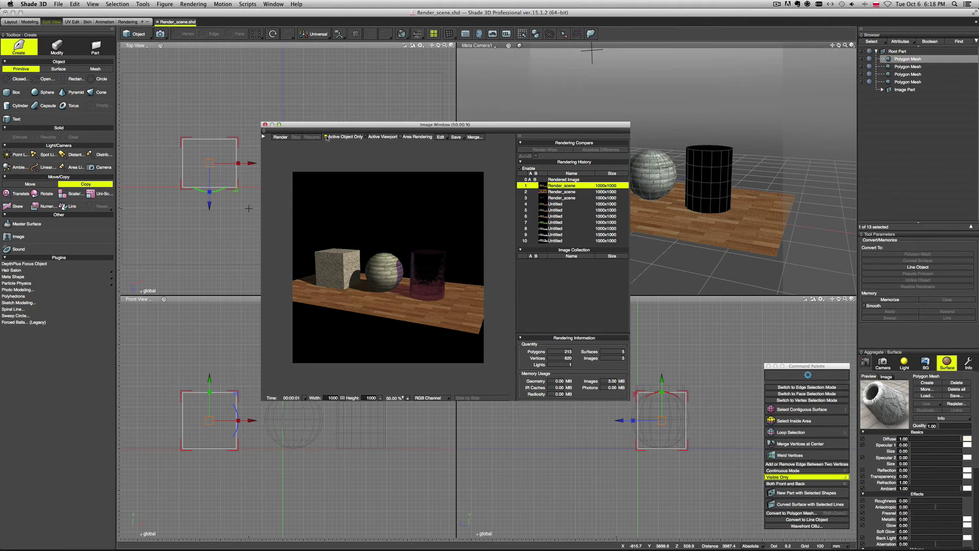
Render only the selected box from the perspective view using Active Object Only, and switch that option off again.
drag(350, 124, 230, 84)
click(162, 95)
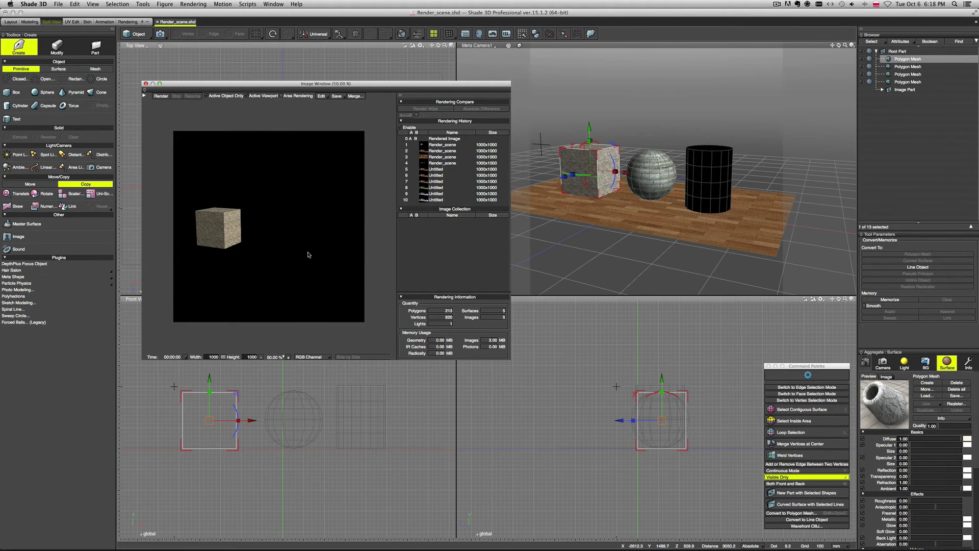
click(207, 96)
Enable Area Rendering, shrink the render region to a rectangle around the sphere and cylinder, and render just that region.
click(293, 98)
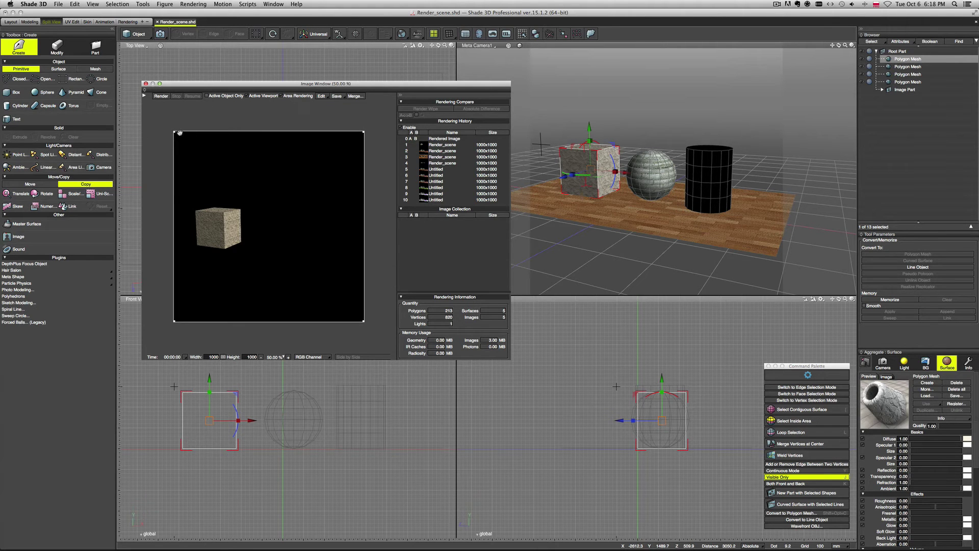
drag(174, 131, 175, 189)
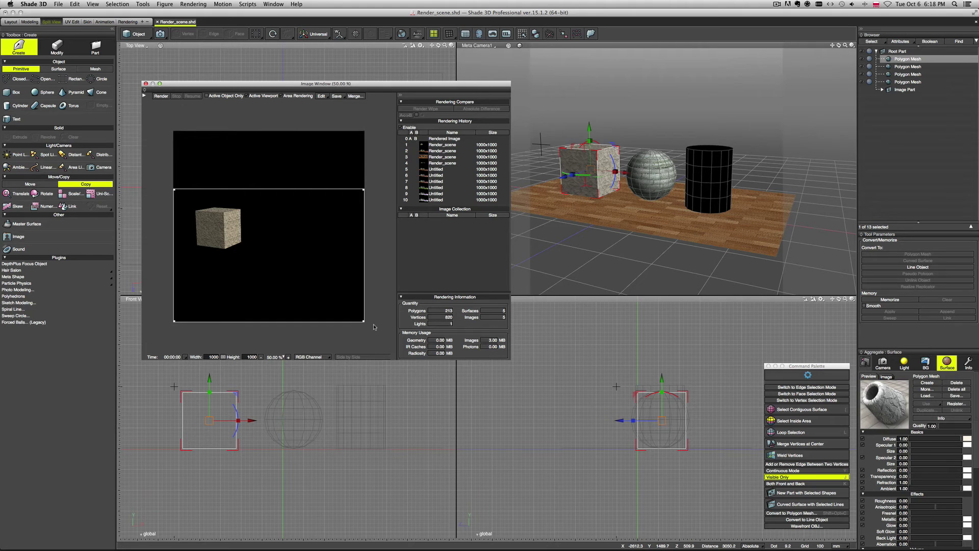
drag(364, 322, 281, 262)
drag(240, 225, 279, 222)
click(161, 95)
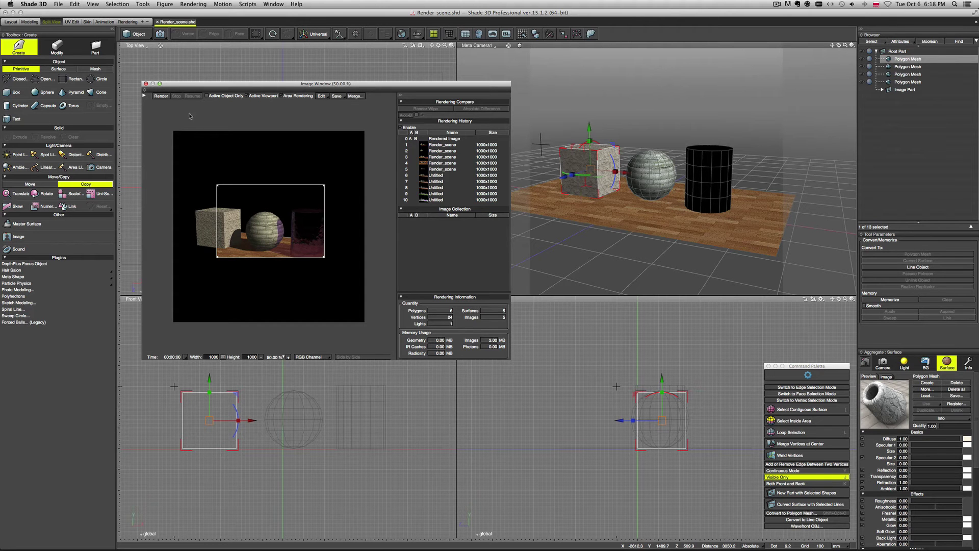
Turn off Area Rendering and render the complete scene from the perspective view.
click(281, 96)
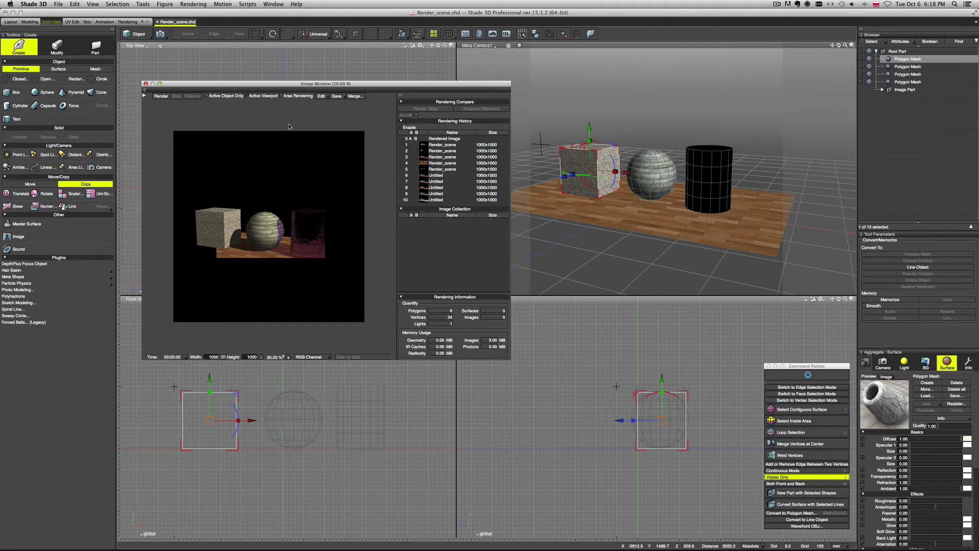
click(161, 96)
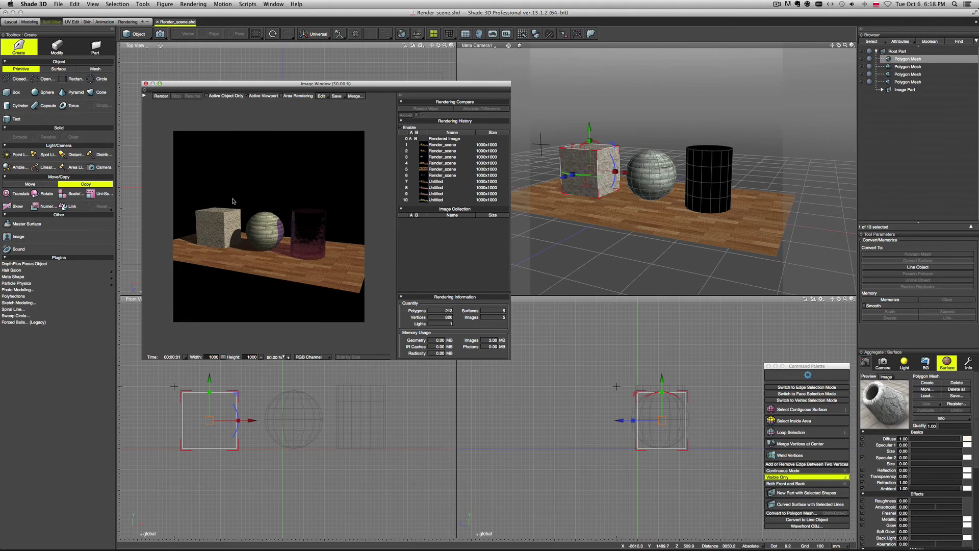
Expand the rendering settings in the image window and review the available rendering styles and rendering methods.
drag(254, 86, 346, 151)
click(235, 161)
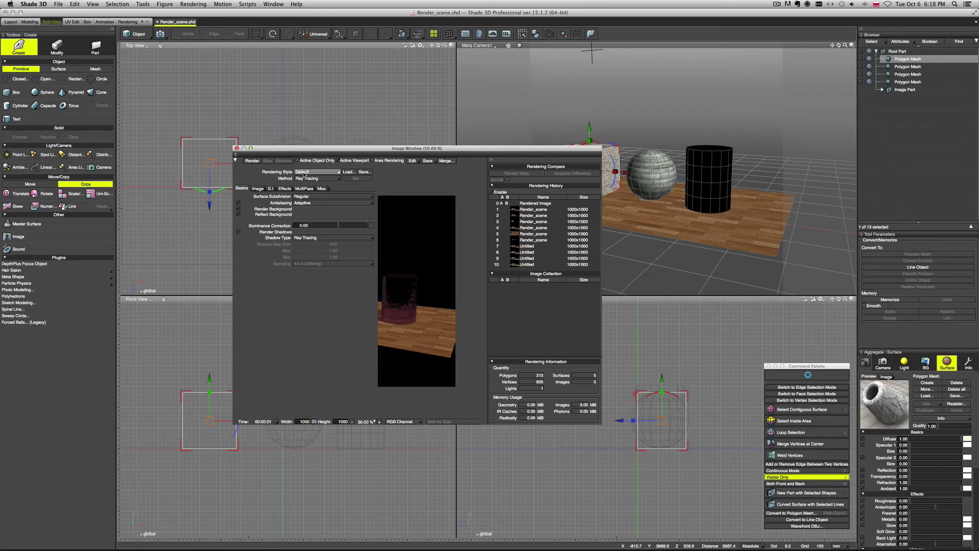
click(331, 173)
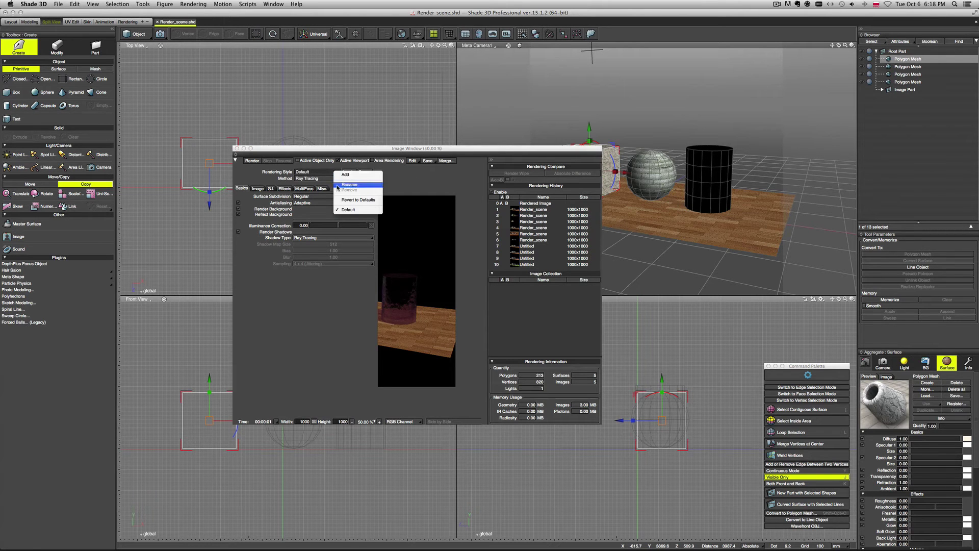
click(311, 181)
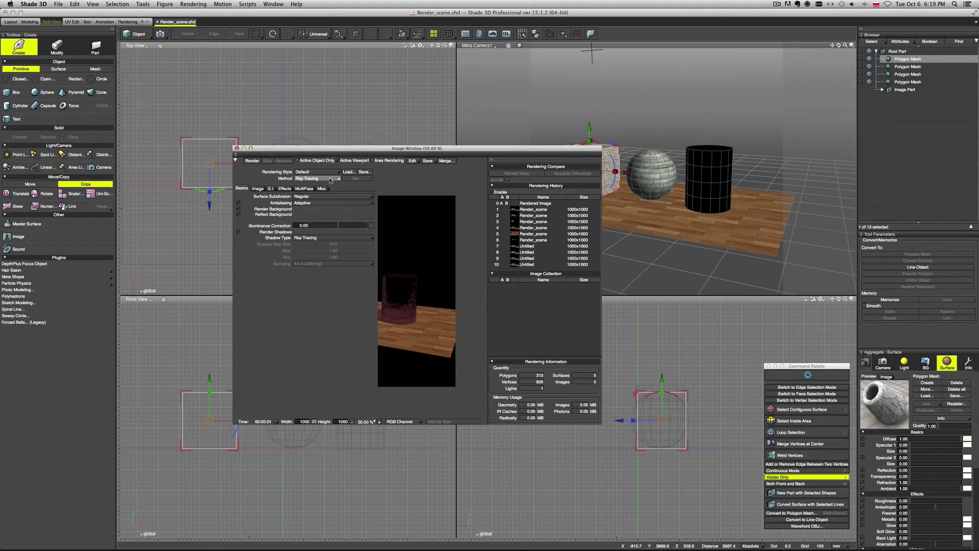
click(331, 179)
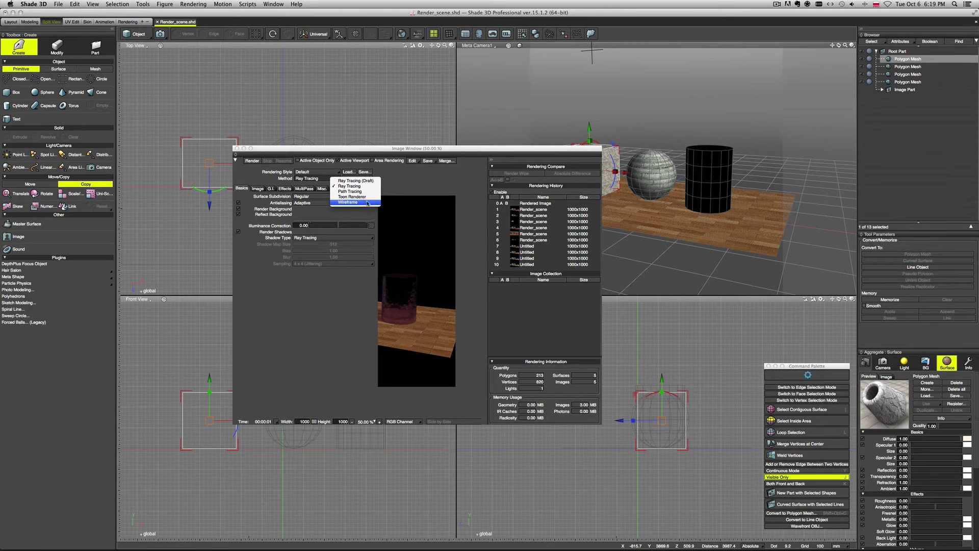
click(408, 175)
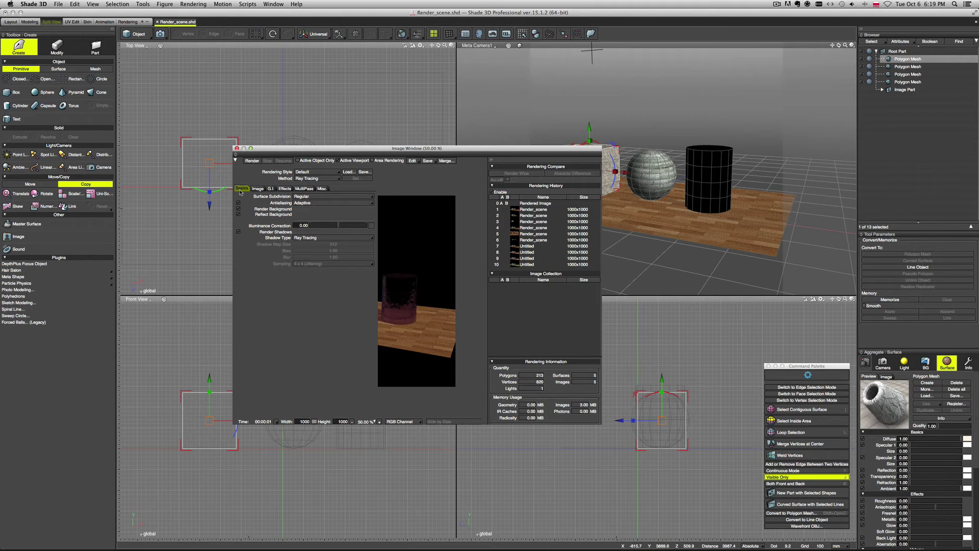
Review the Surface Subdivision and Antialiasing options in the basic rendering settings.
click(304, 196)
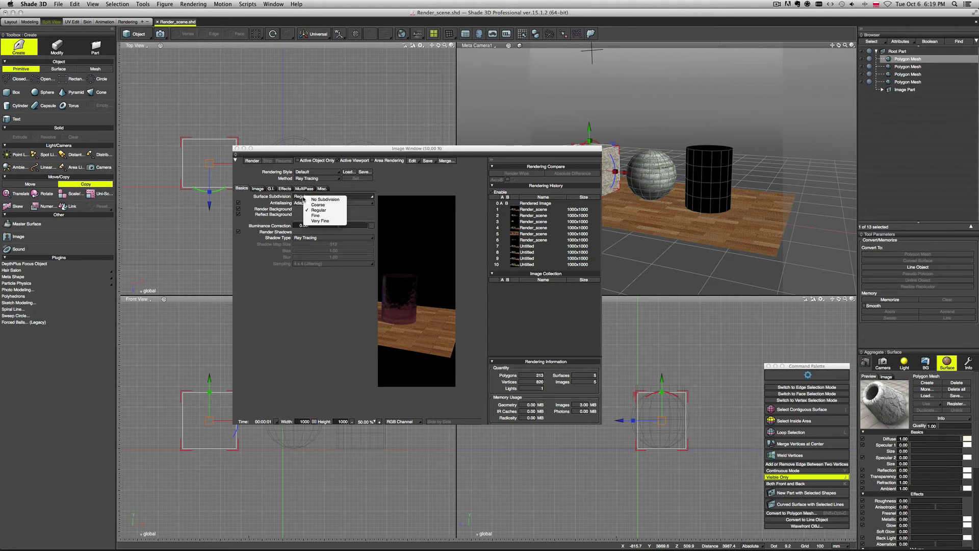
click(284, 195)
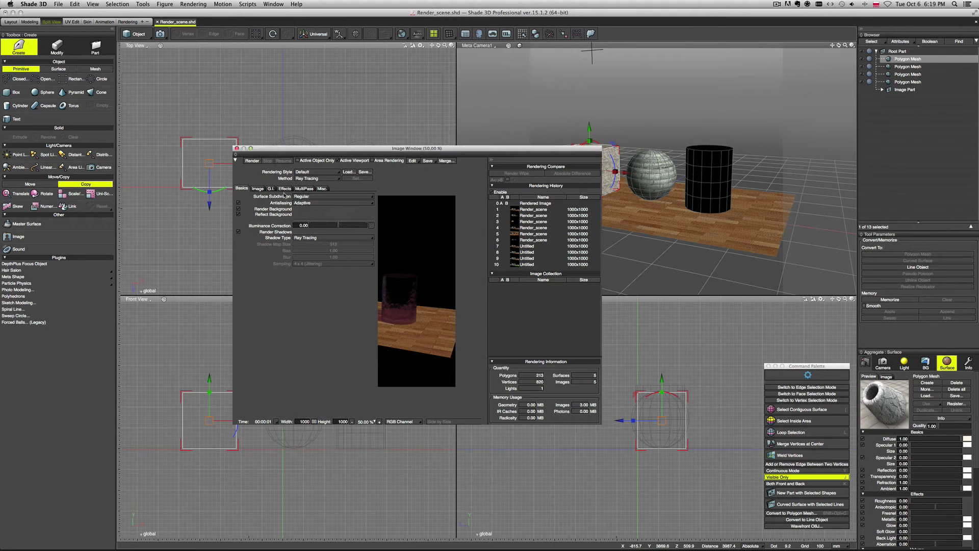
click(301, 204)
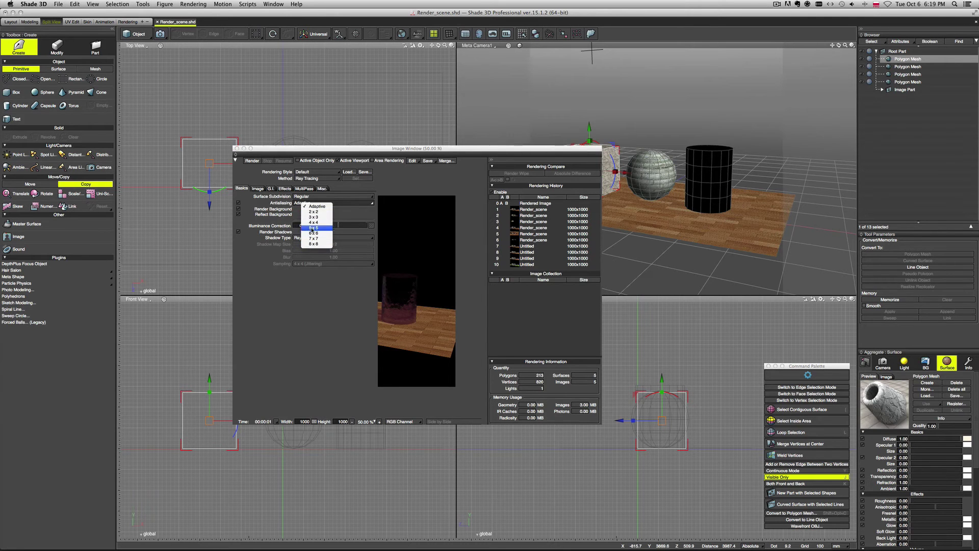
click(279, 205)
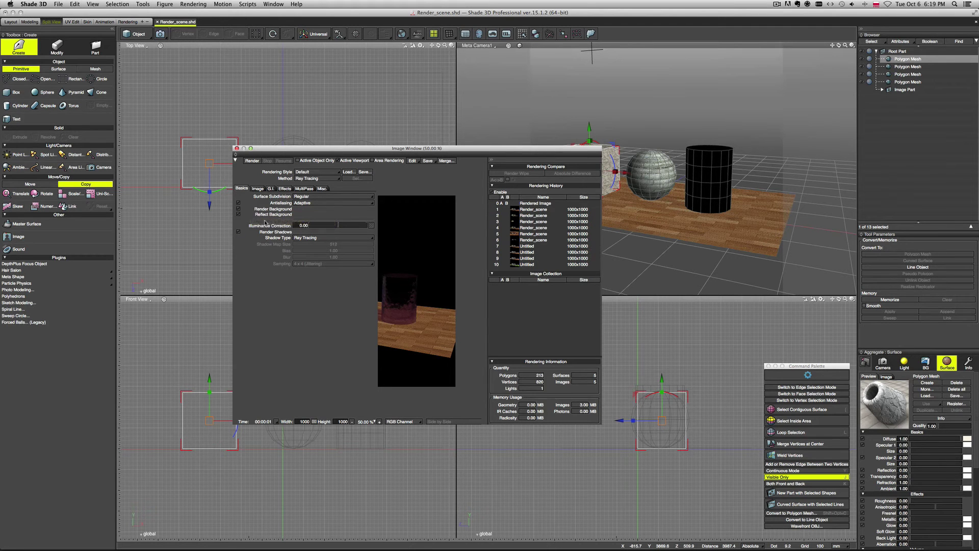
Set the Illuminance Correction to 1.00 and render the scene.
click(340, 228)
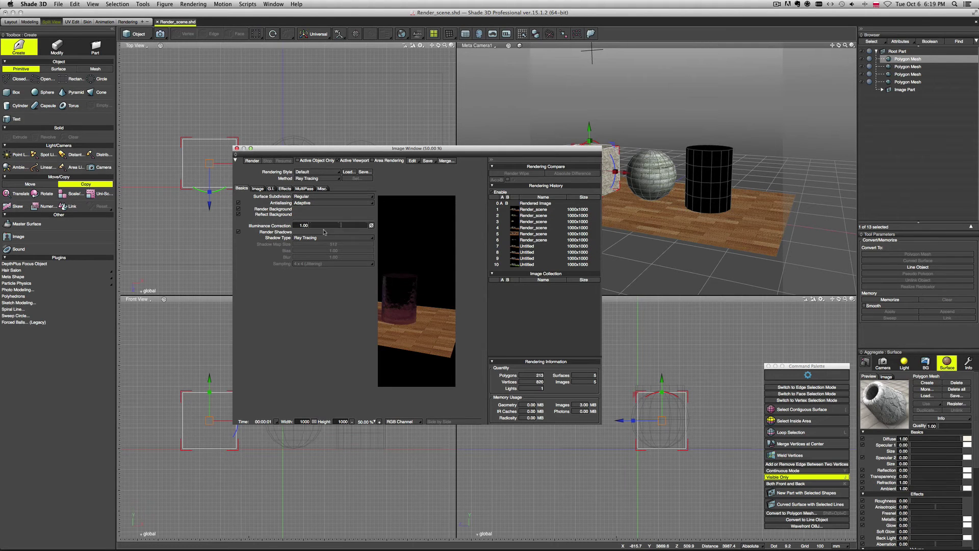
click(236, 161)
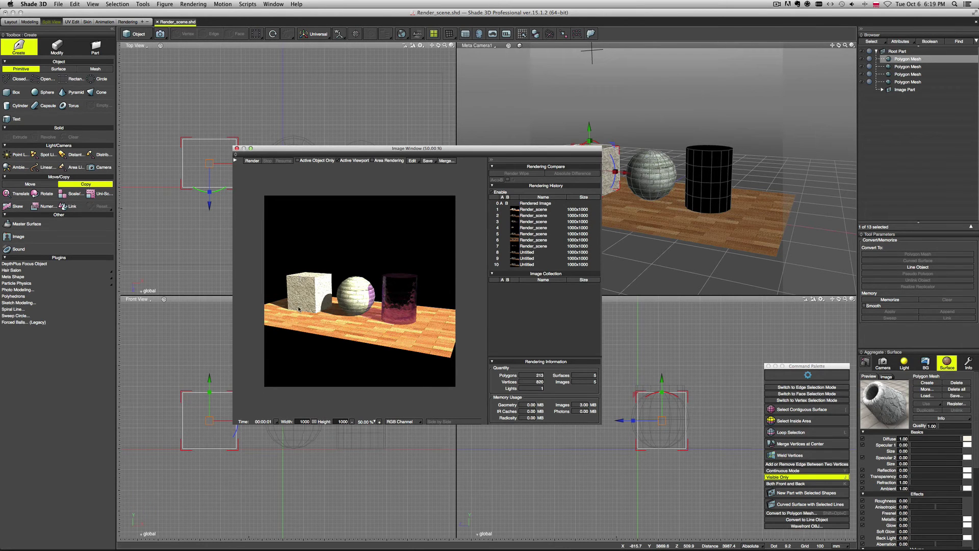
Reset the Illuminance Correction to 0.00 and render the scene again.
click(235, 161)
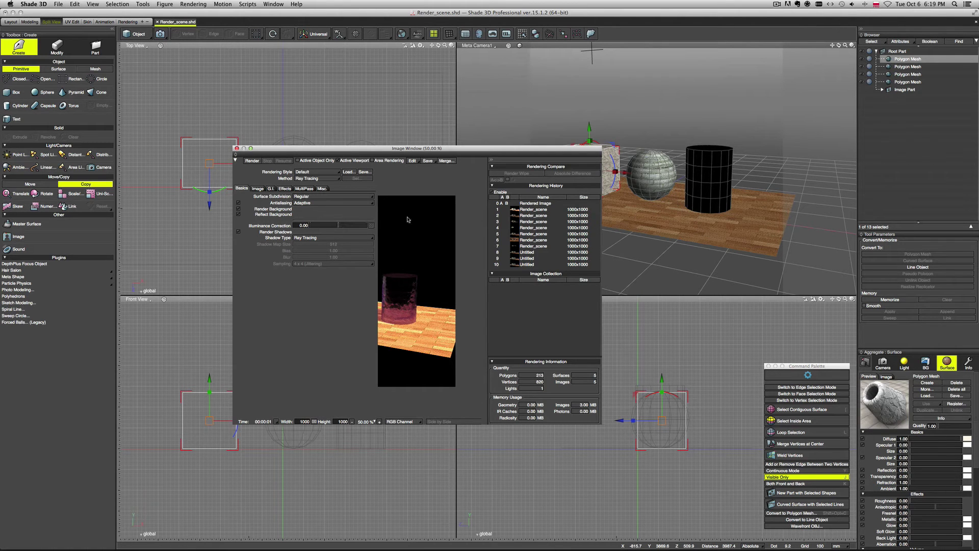
click(252, 160)
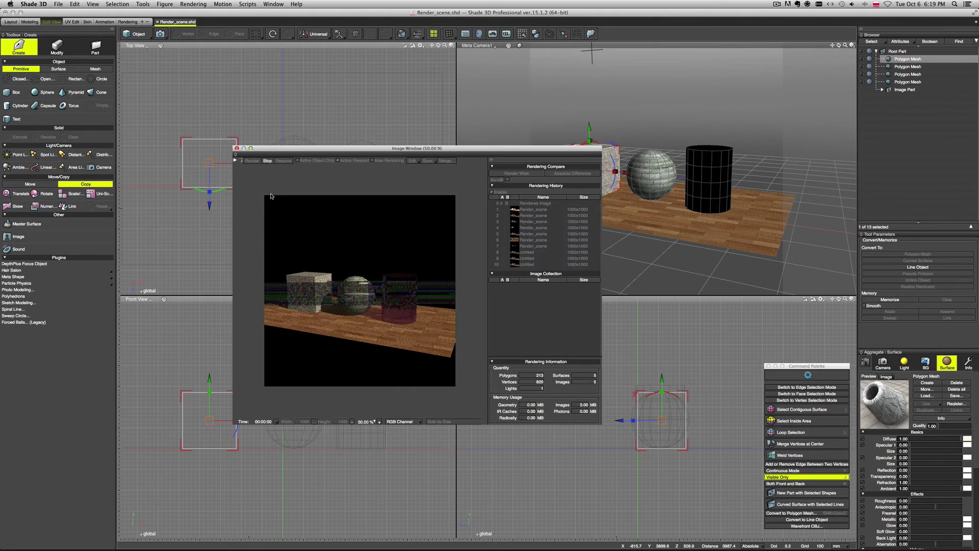
Change the Shadow Type to Shadow Map and review its Sampling options.
click(236, 160)
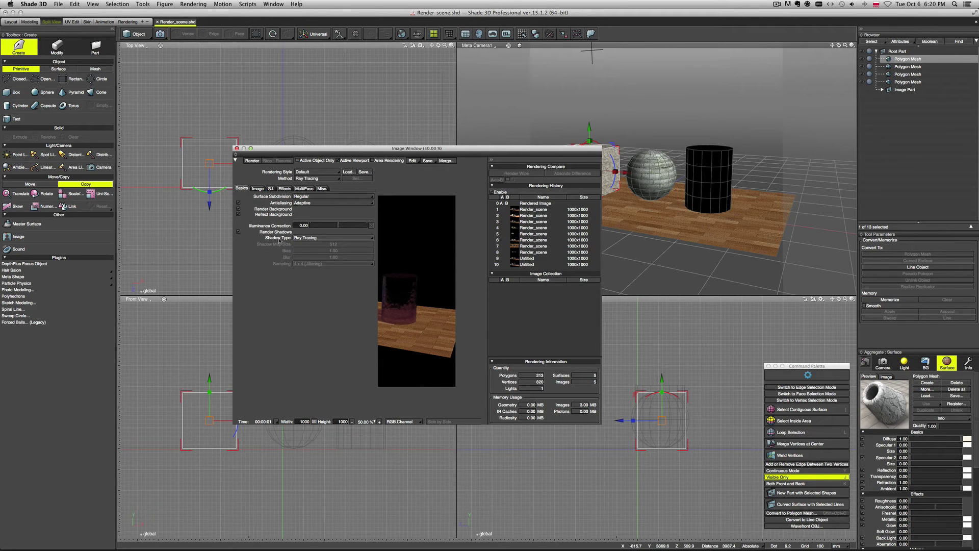
click(344, 238)
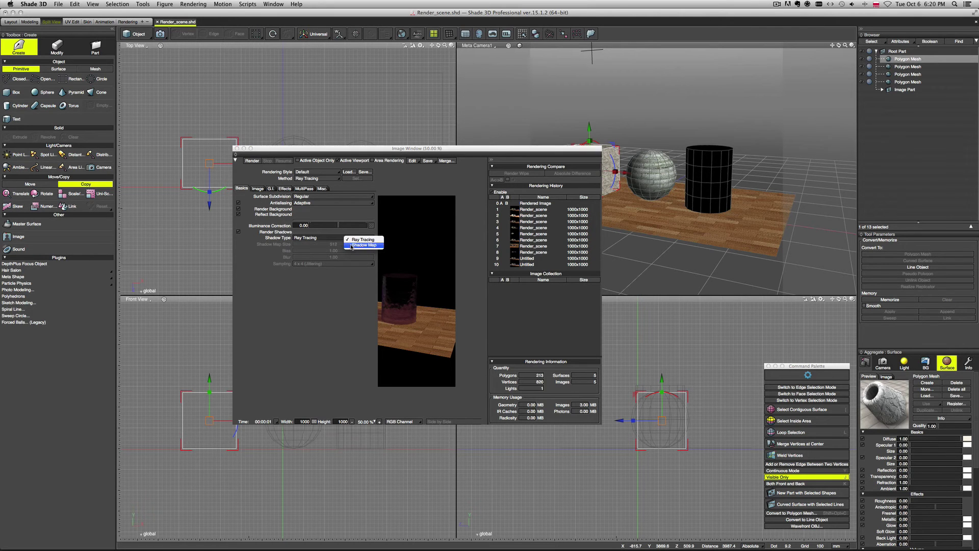
click(351, 245)
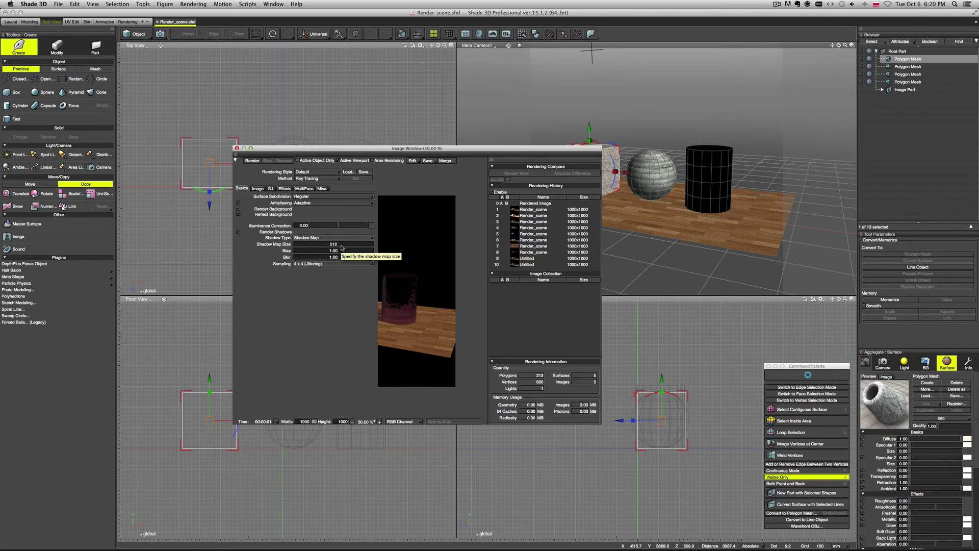
click(332, 264)
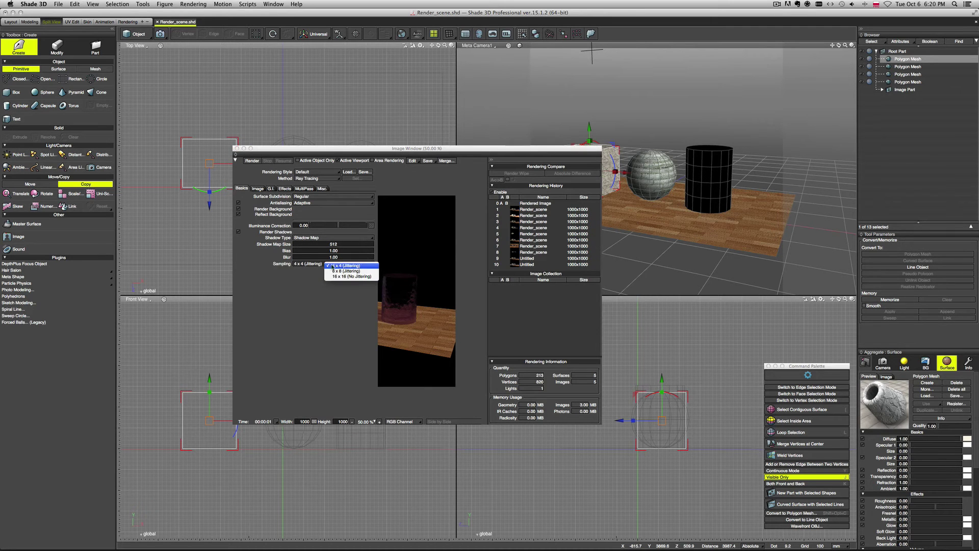
click(315, 282)
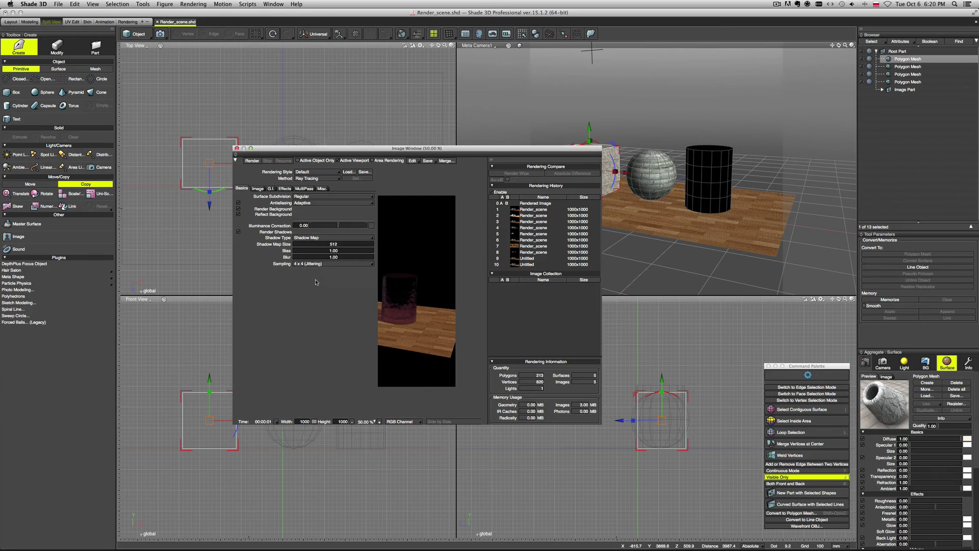
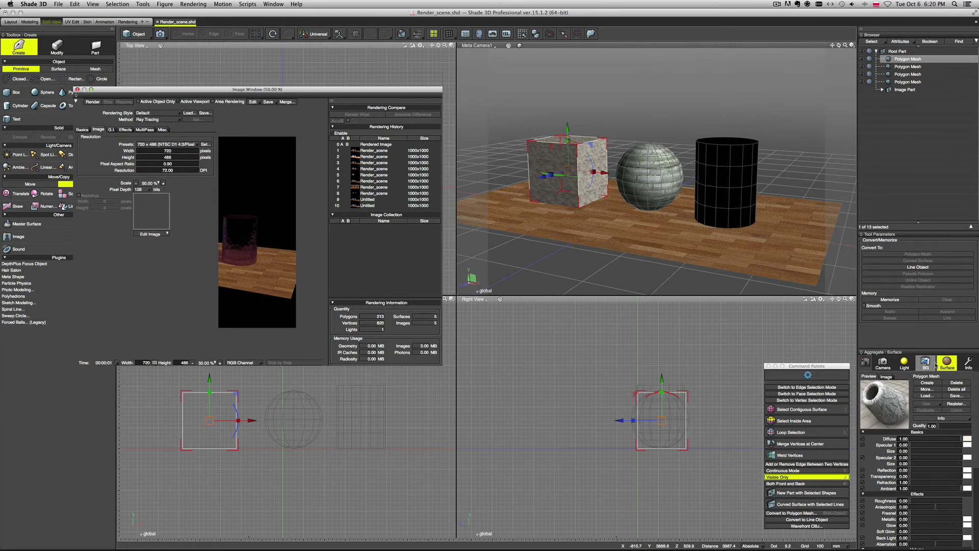
Open the camera settings and toggle the Rendering Area display for Meta Camera 1 to compare the viewport framing.
click(883, 361)
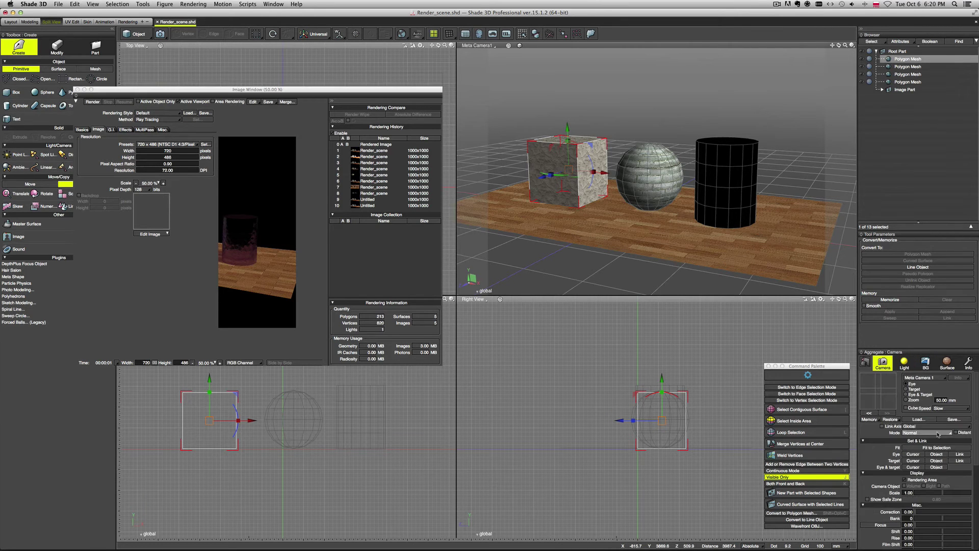
scroll(905, 449, down, 1)
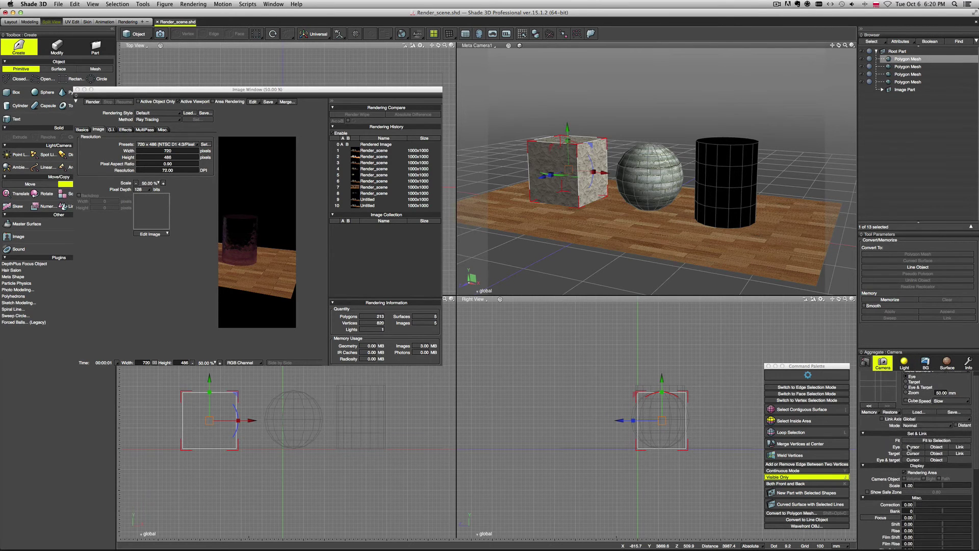
click(905, 473)
click(905, 472)
click(905, 473)
click(905, 473)
Try the 640 × 480 (VGA) resolution preset and switch the image to the 960 × 640 (iPhone 4/4S/iPod touch 4th) preset.
click(182, 145)
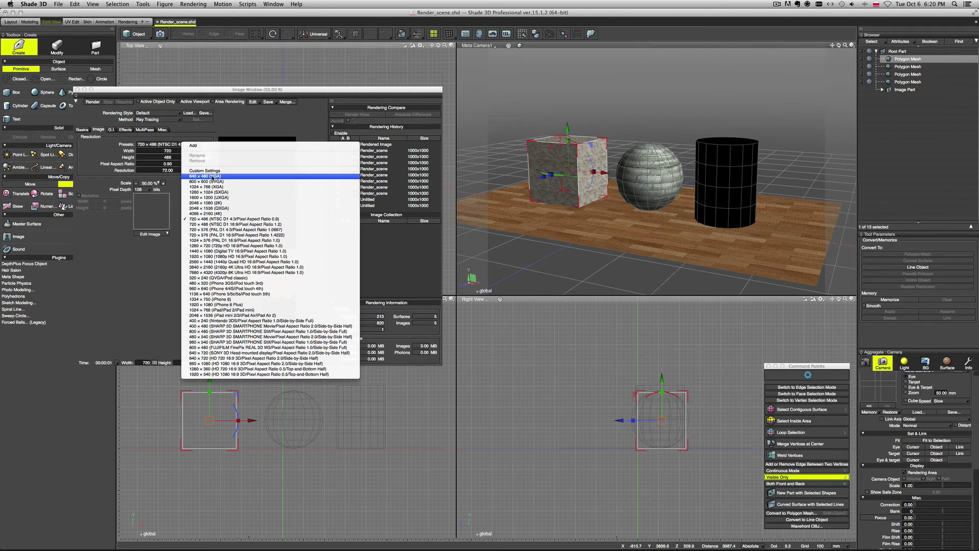
click(211, 176)
click(168, 145)
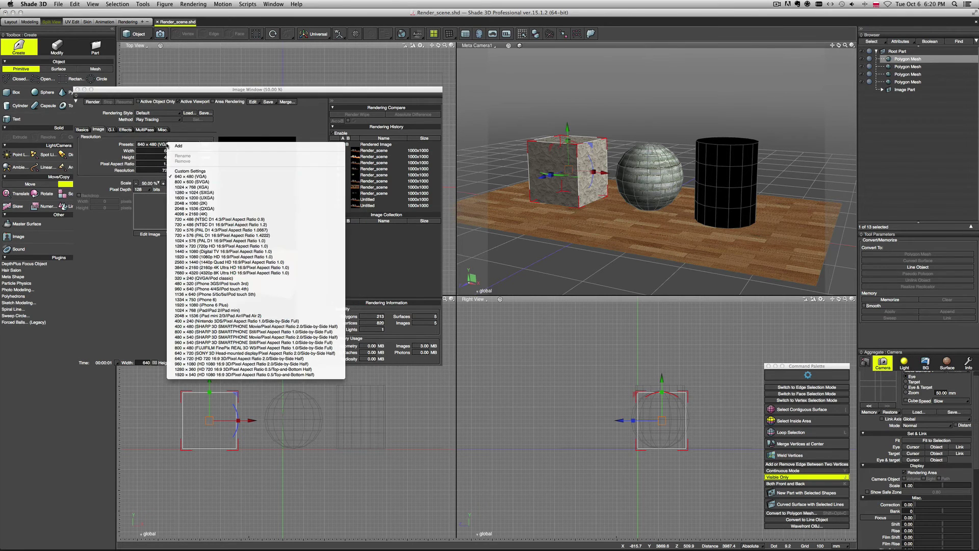
click(223, 290)
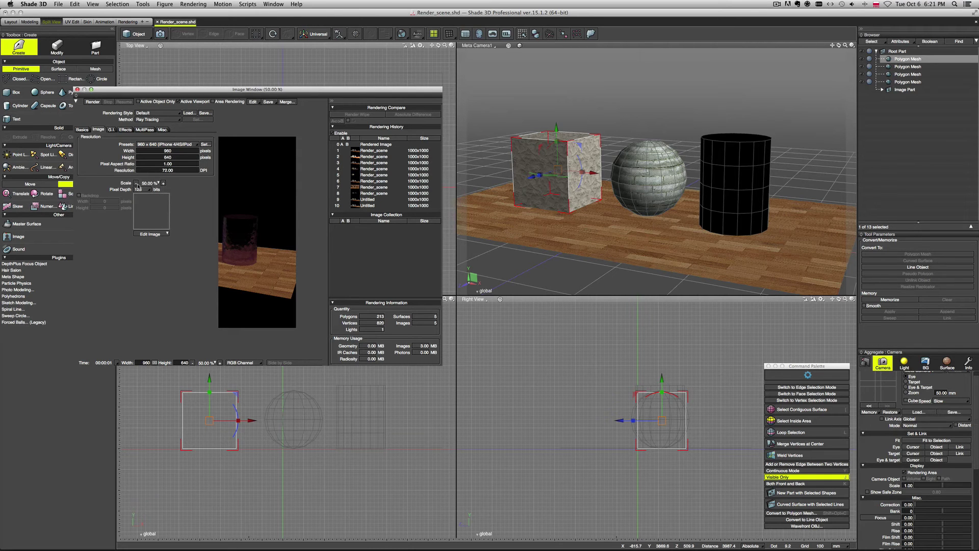
Set the image scale to 100% and enlarge and reposition the image window to show more of the render.
click(163, 182)
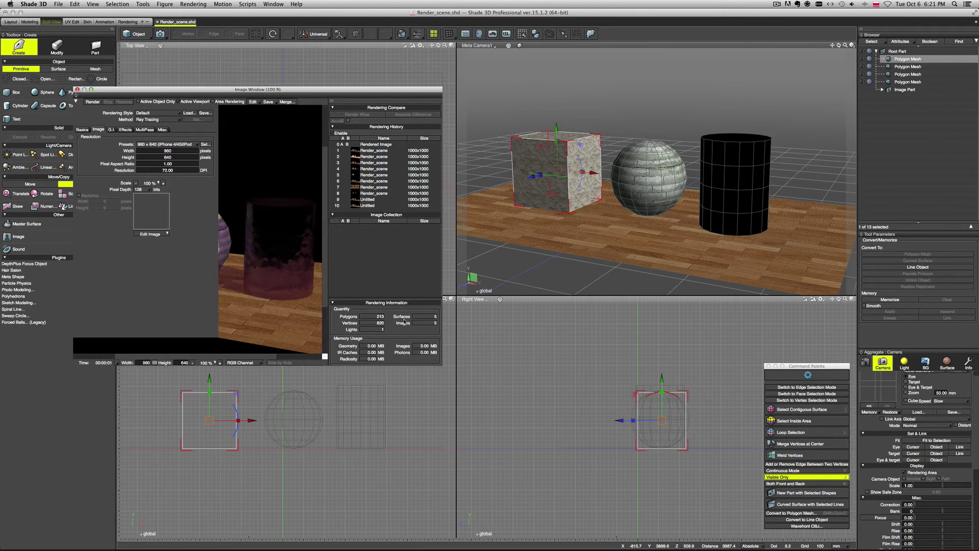
drag(450, 366, 688, 496)
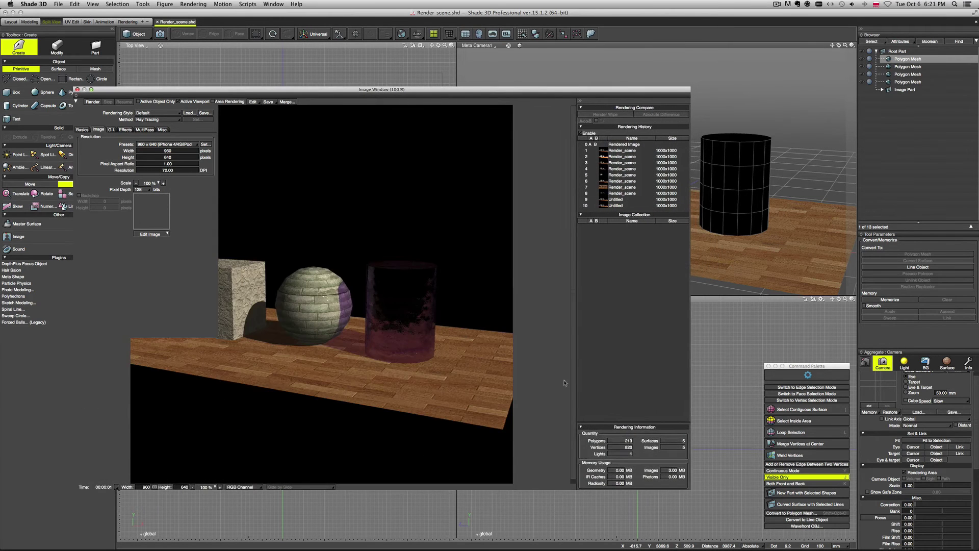
drag(262, 93, 321, 93)
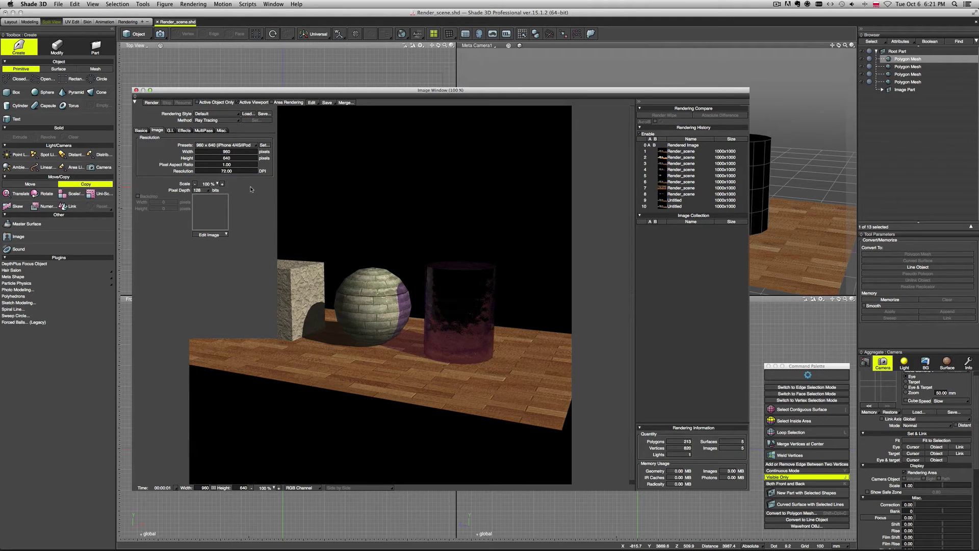
Zoom the rendered image out to 50% and back to 100%.
click(274, 488)
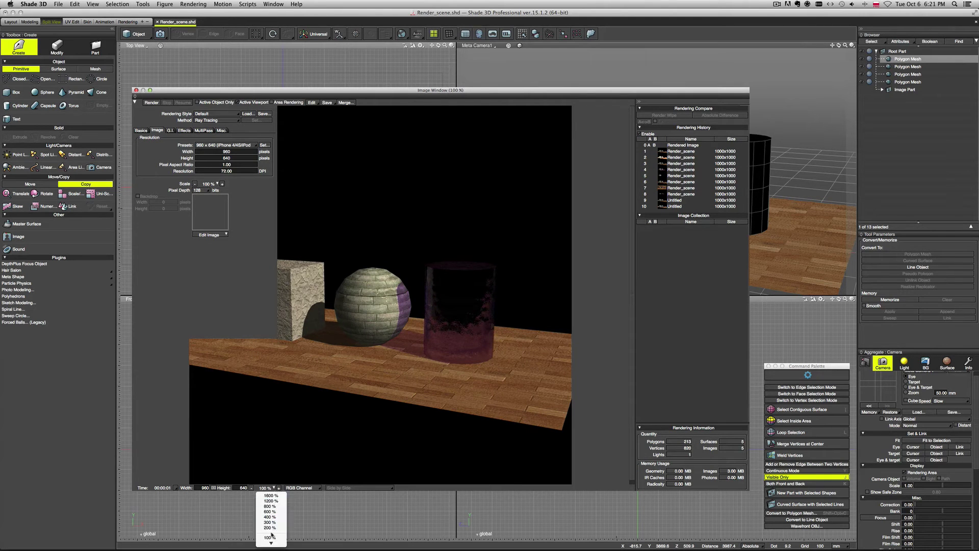
click(259, 487)
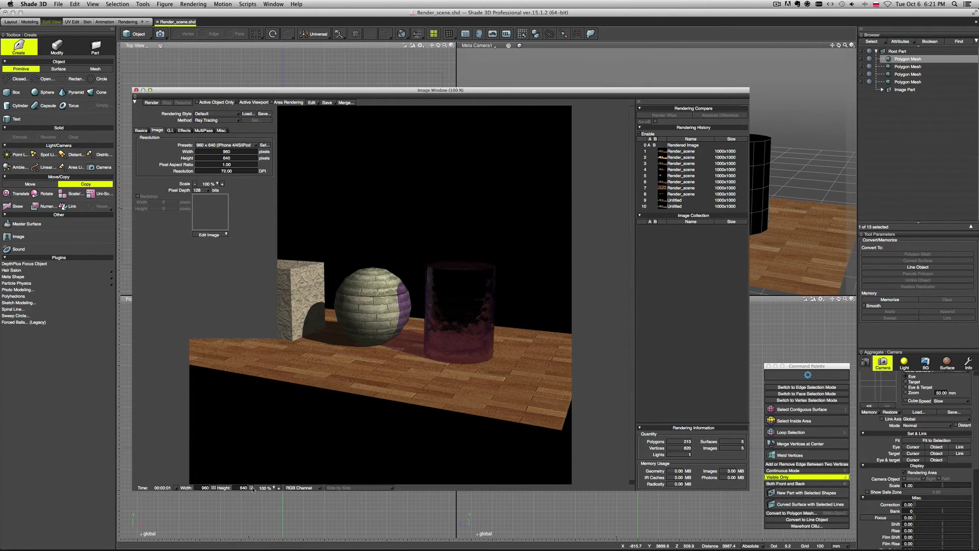
click(251, 488)
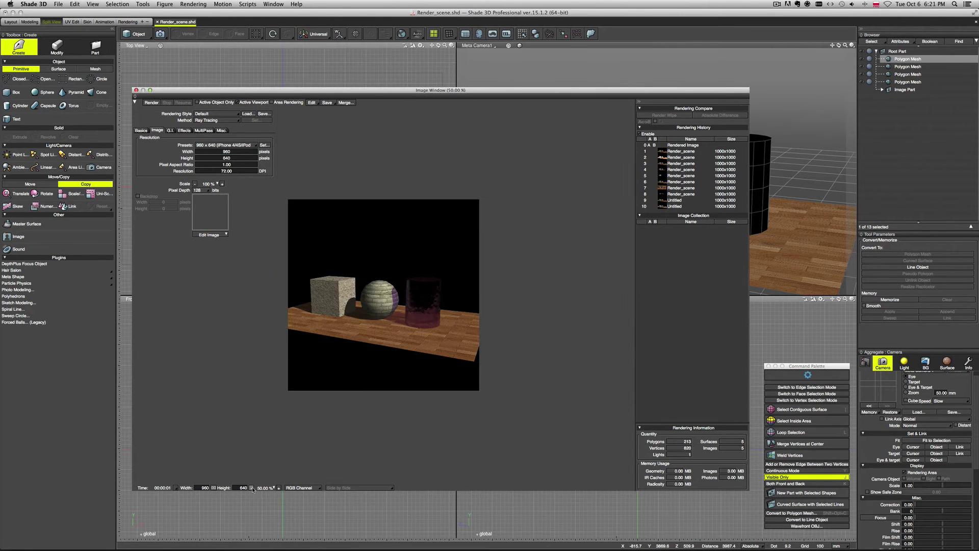
click(279, 488)
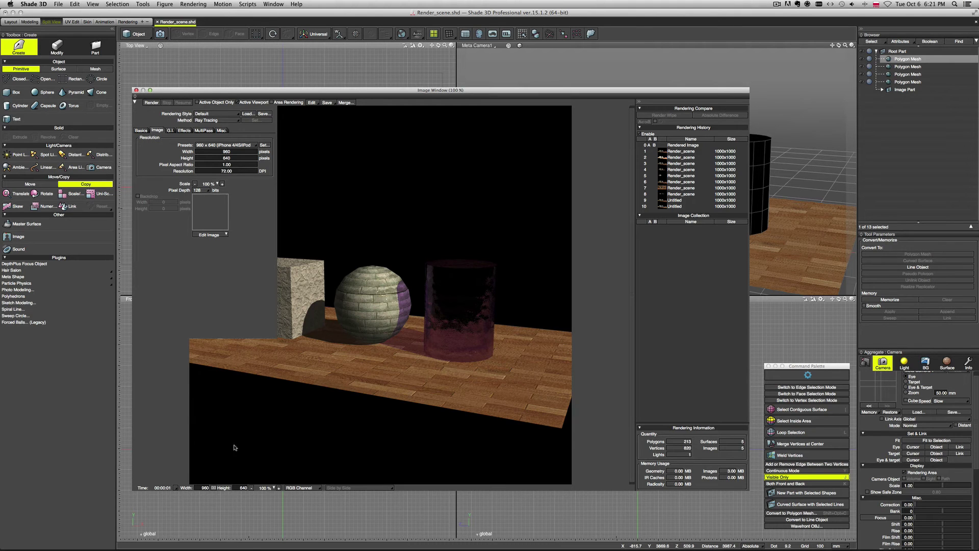
Try a custom image width of 800 pixels and return to the 960 × 640 (iPhone 4/4S/iPod touch 4th) preset.
click(214, 487)
click(204, 488)
text(800)
key(Return)
click(242, 147)
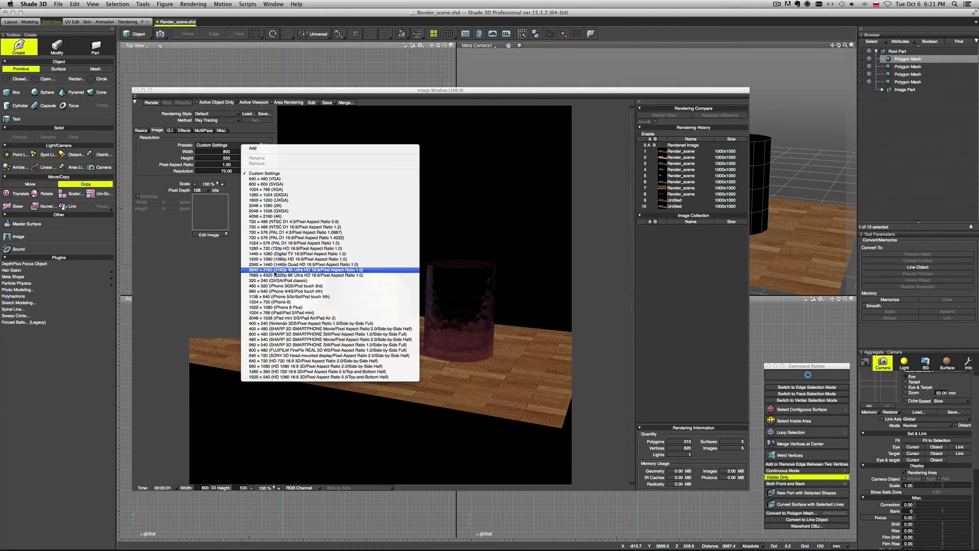
click(272, 291)
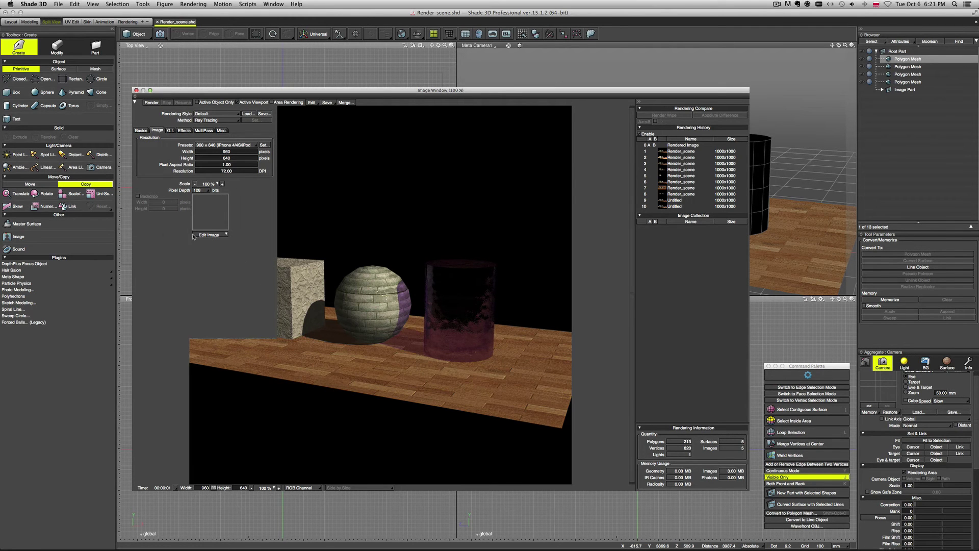
Open the G.I. settings and review the Global Illumination methods.
click(171, 130)
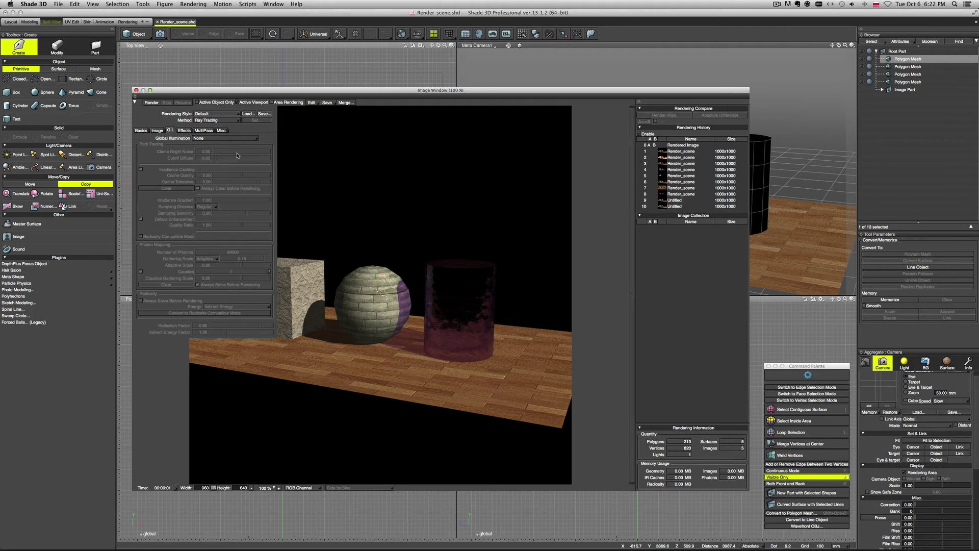
click(206, 138)
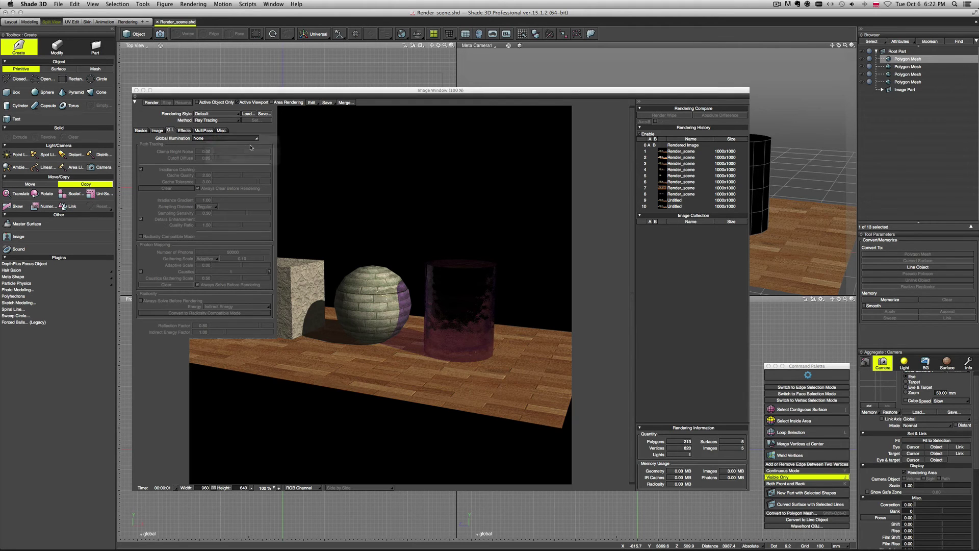
Set the Global Illumination method to Path Tracing and render the scene.
click(253, 146)
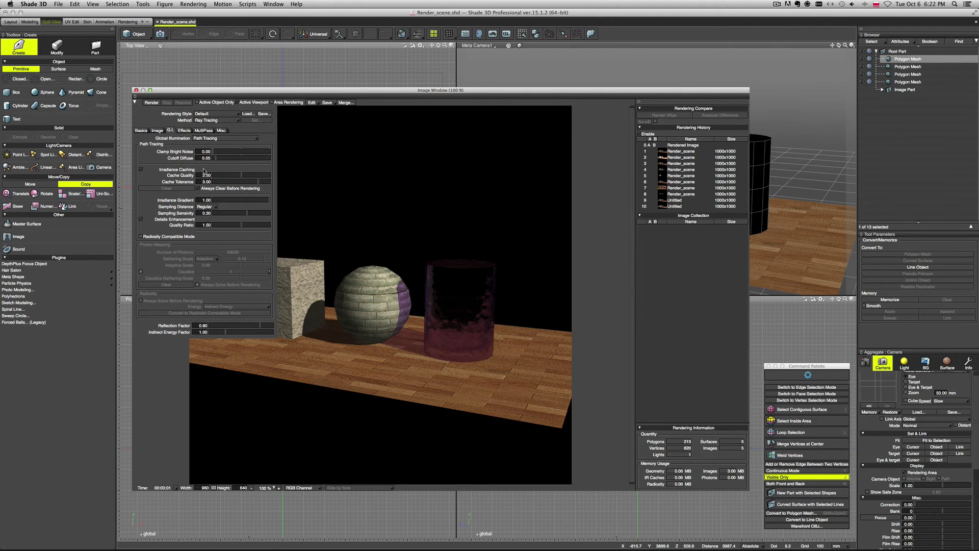
click(136, 103)
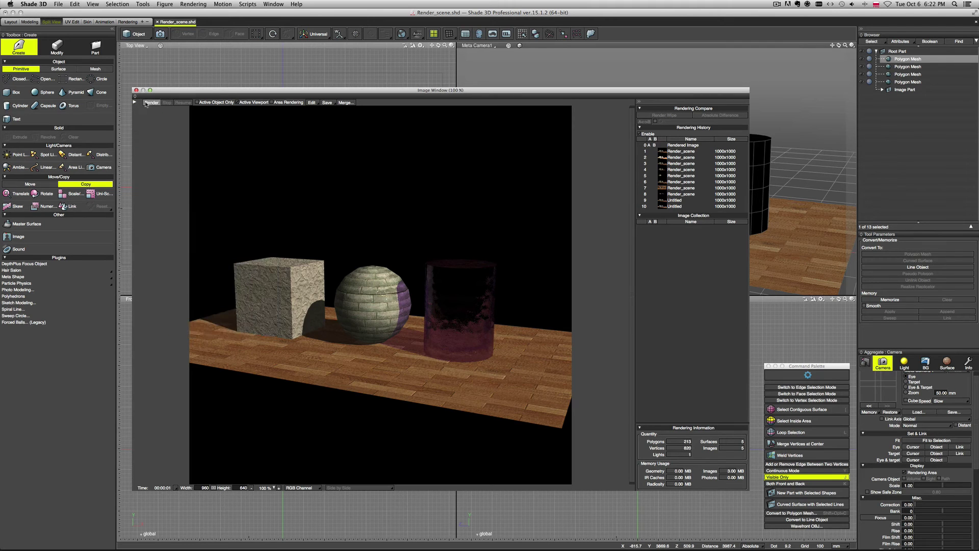
click(151, 103)
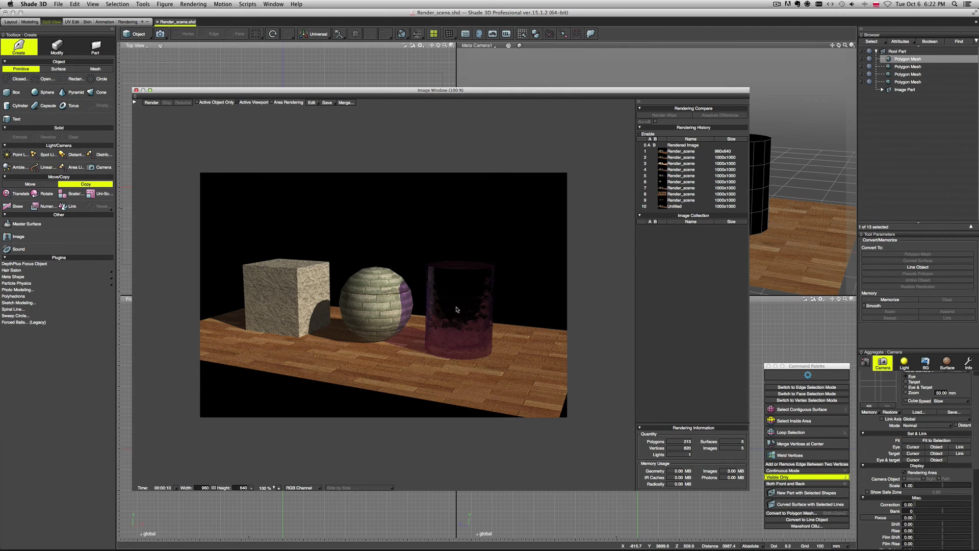
Compare the new 960x640 render with the previous 1000x1000 one in the rendering history.
click(673, 157)
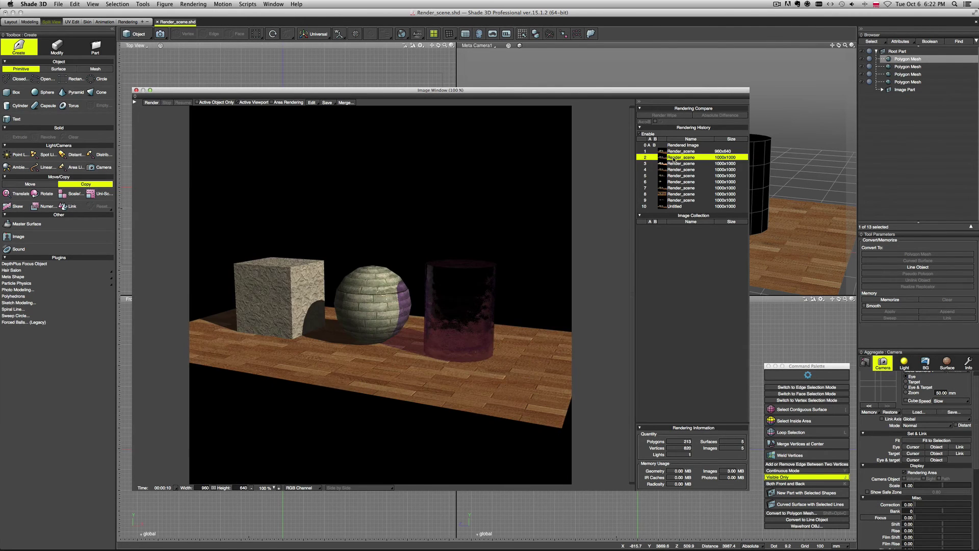
key(Up)
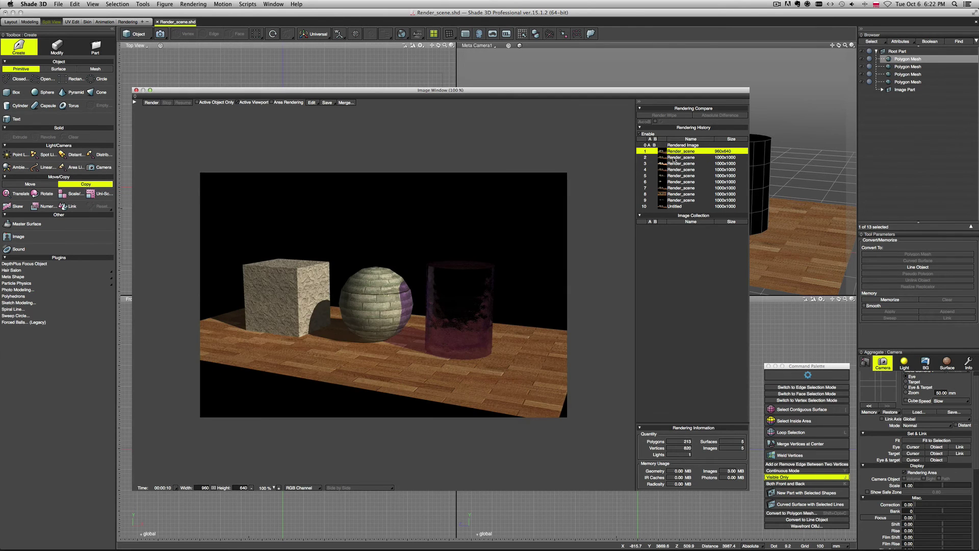
key(Down)
key(Up)
click(688, 157)
key(Up)
Change the rendering method to Path Tracing and render the scene with it.
click(134, 102)
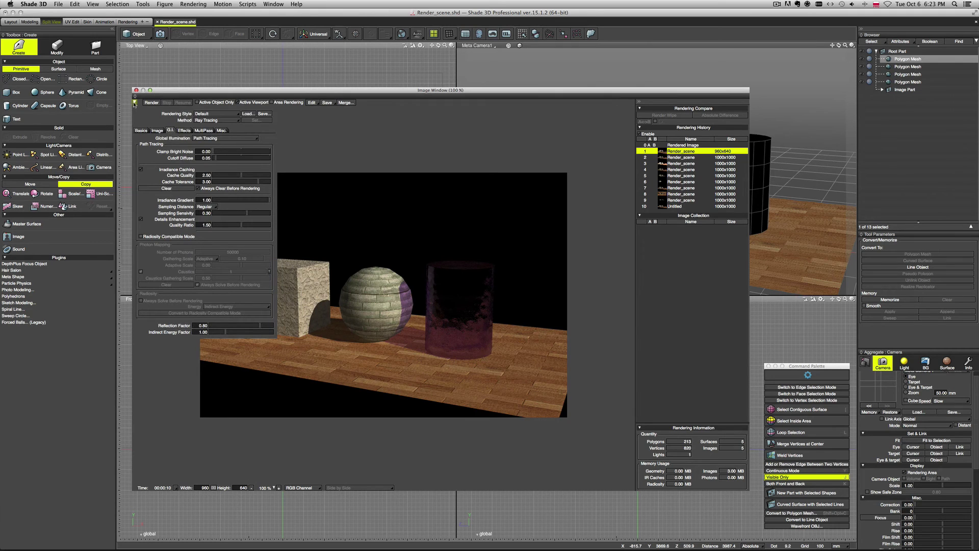
click(226, 120)
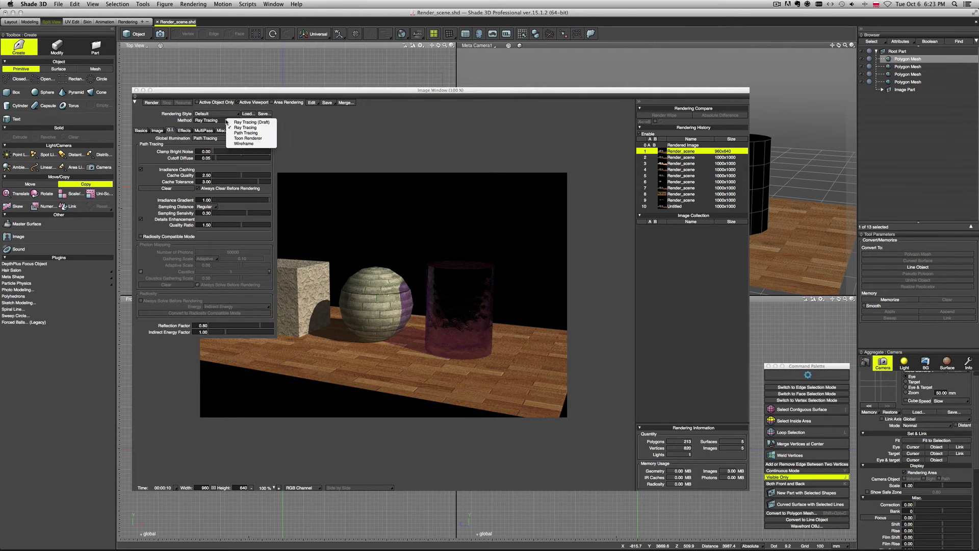
click(249, 133)
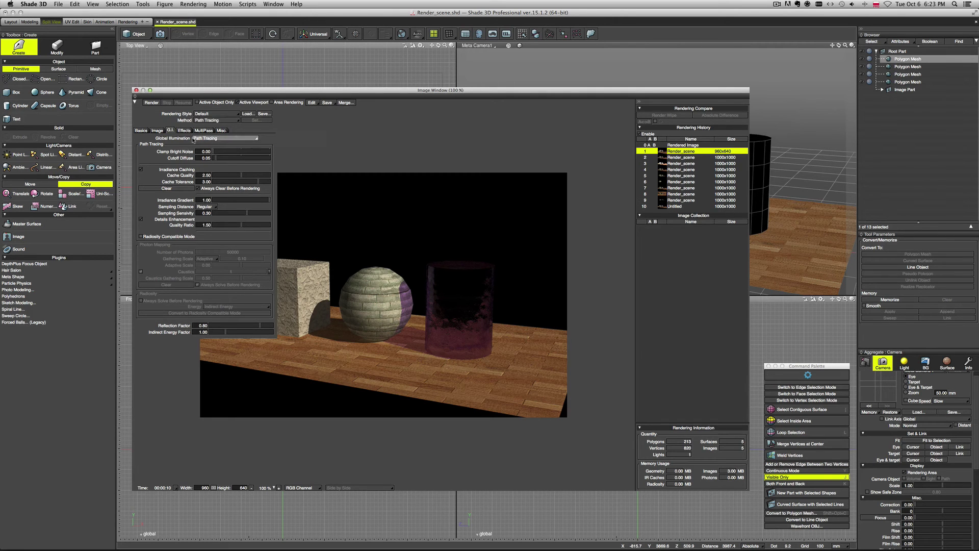
click(135, 102)
click(151, 103)
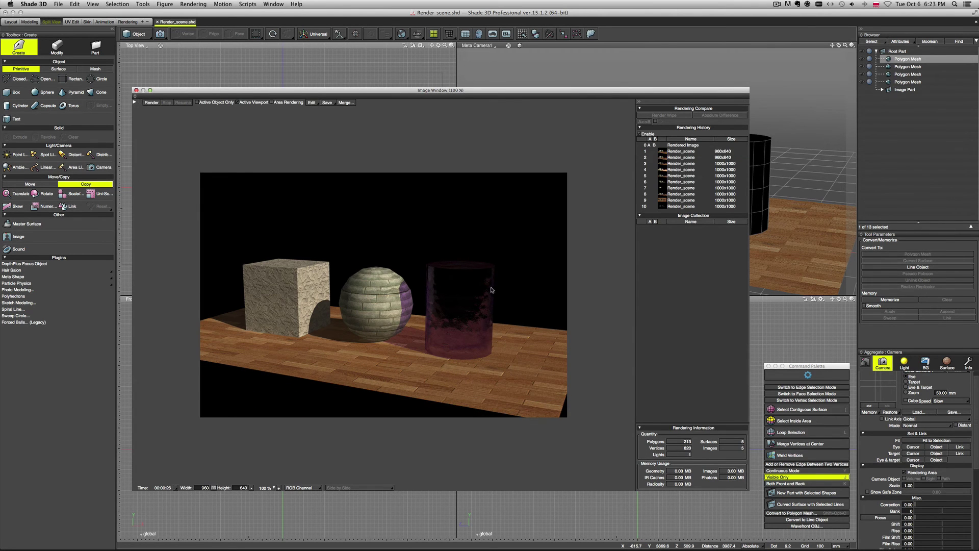
Compare the two 960x640 renders in the rendering history at 400% zoom, and return the image to 100%.
click(674, 152)
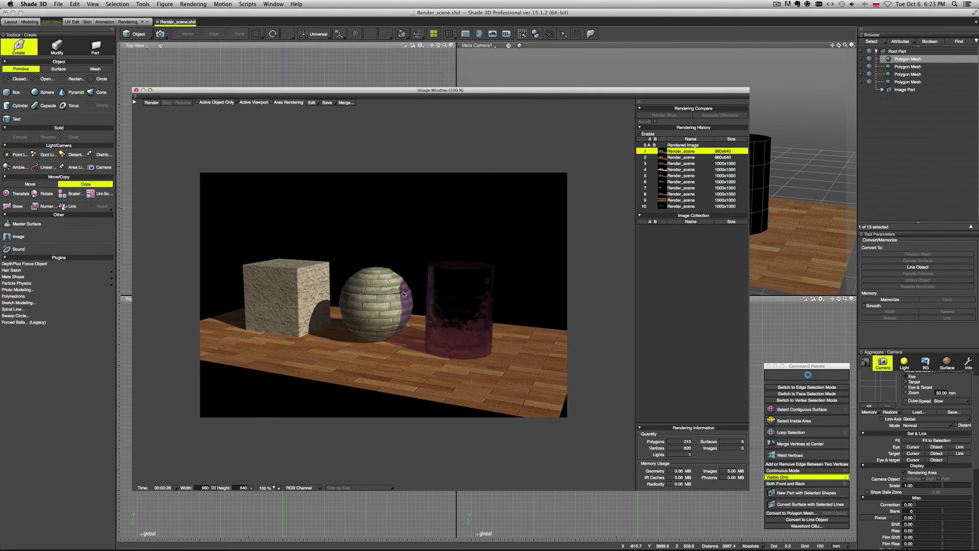
click(278, 489)
click(271, 517)
click(681, 158)
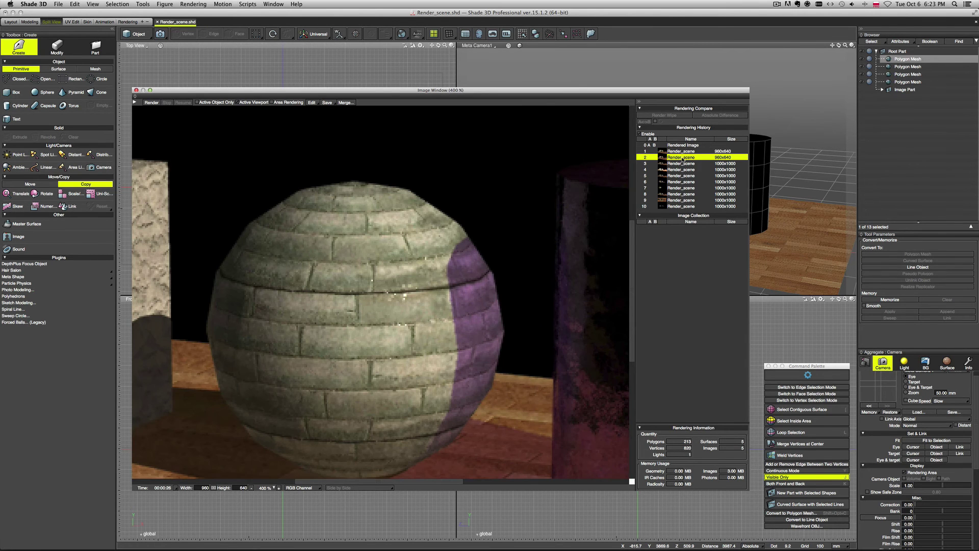
click(676, 151)
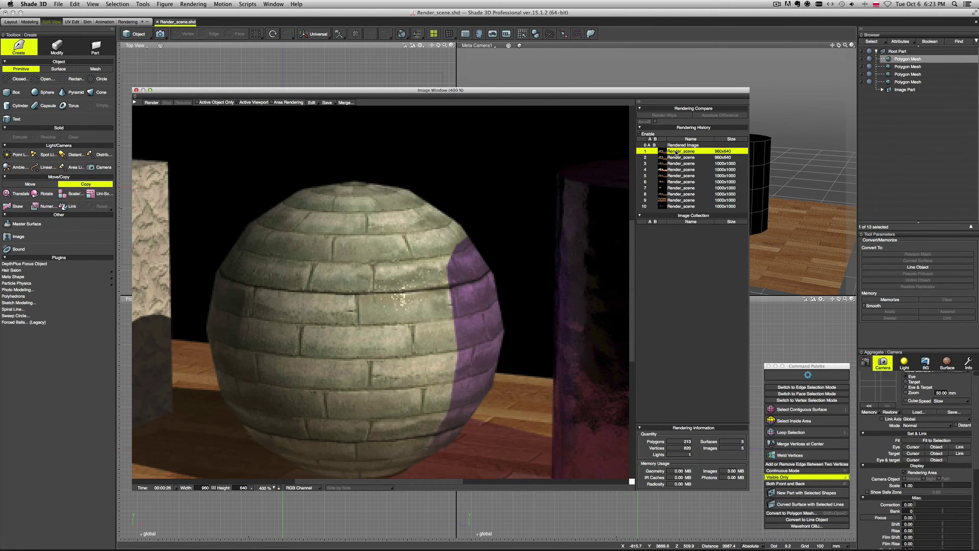
click(676, 158)
click(677, 151)
click(671, 158)
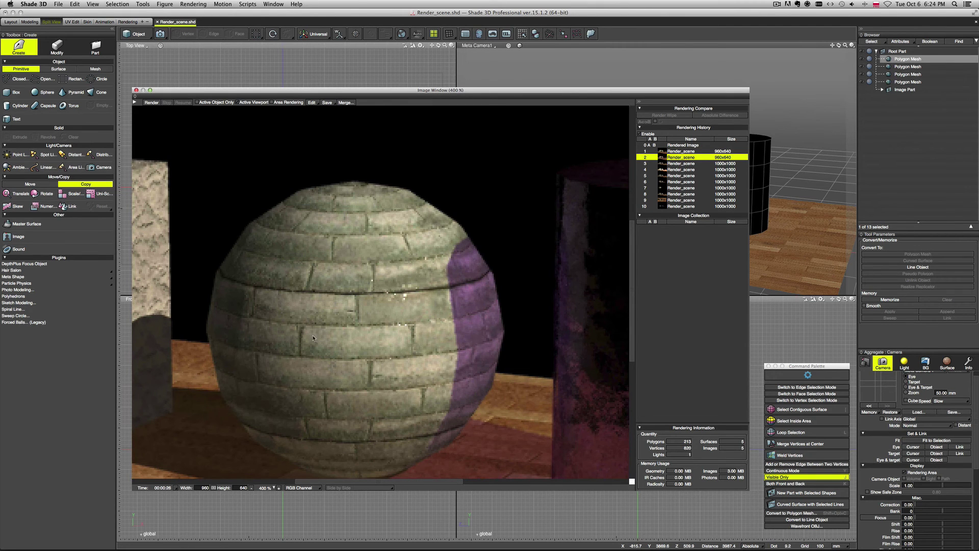
click(674, 152)
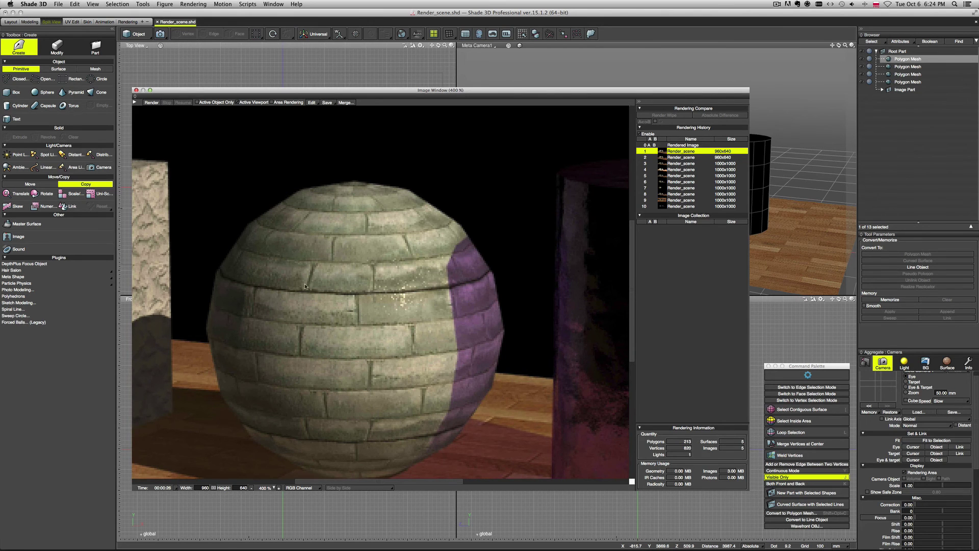
click(270, 488)
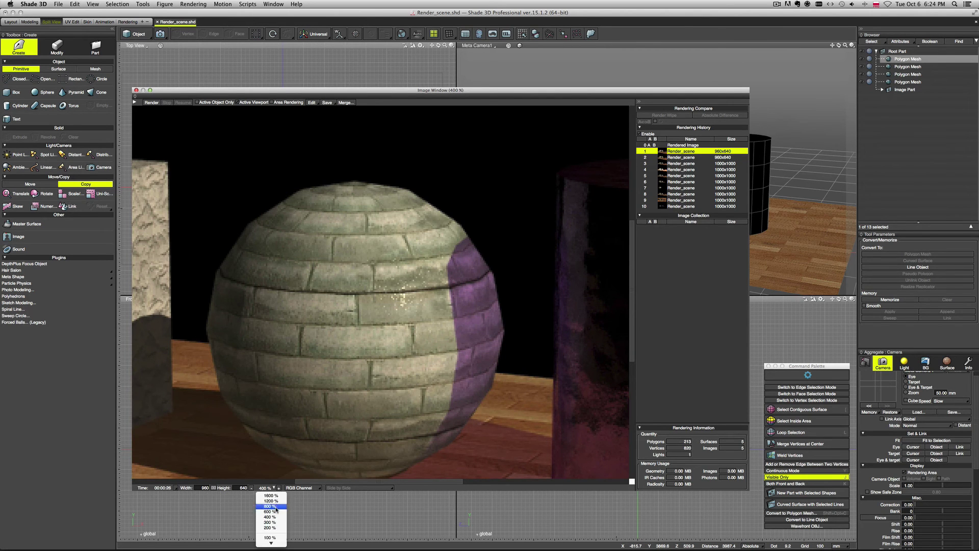
click(271, 538)
Review the Misc. settings and the projection and Motion Blur options of the Effects settings.
click(135, 103)
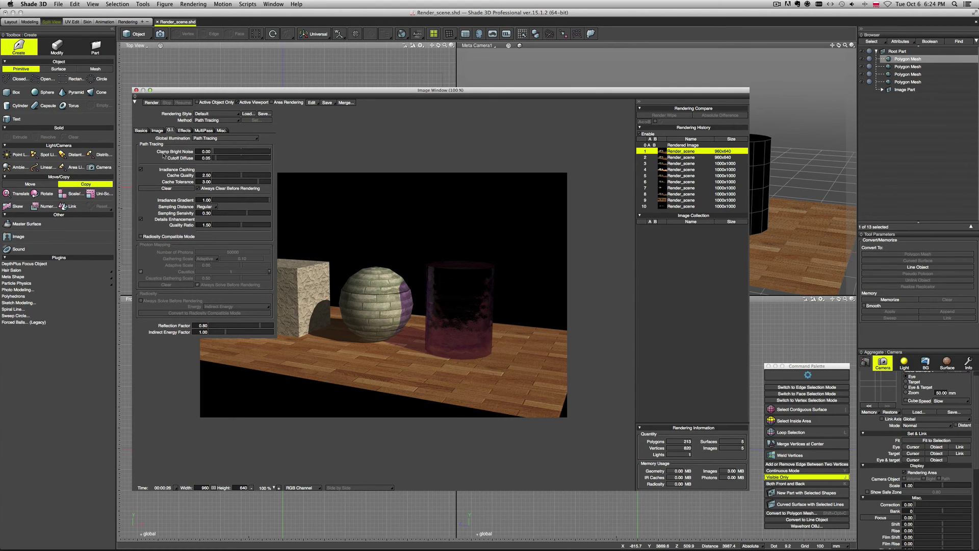
click(222, 130)
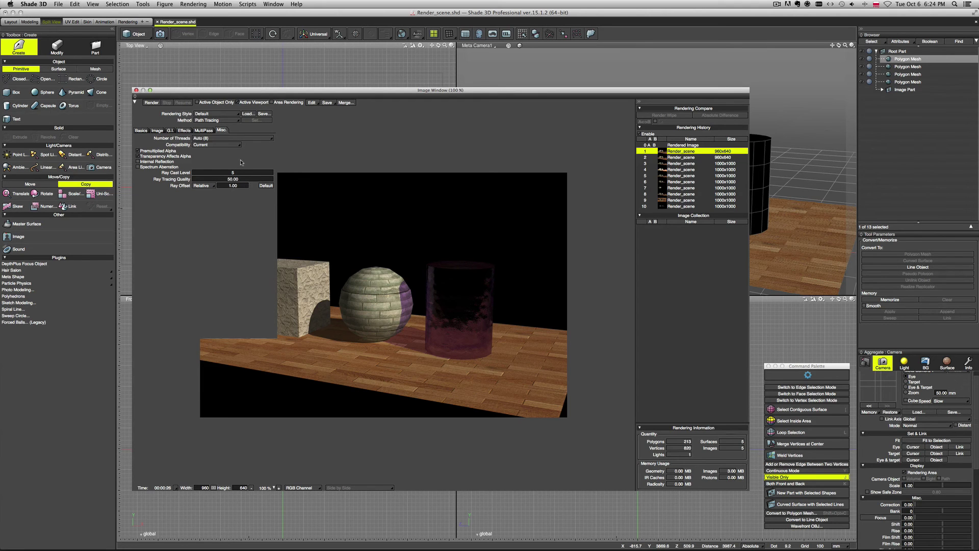
click(182, 131)
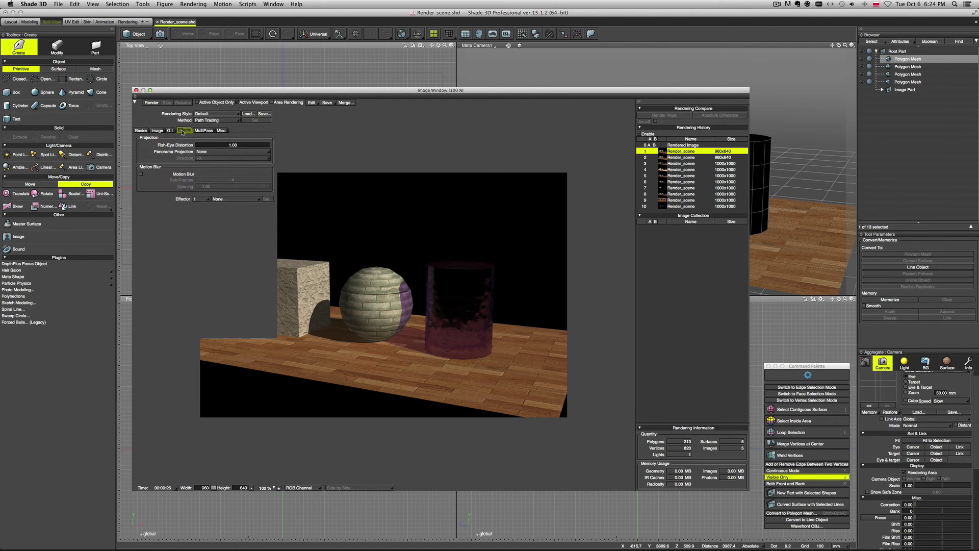
click(187, 174)
click(153, 175)
Enable the Surface ID pass in the MultiPass rendering settings.
click(203, 131)
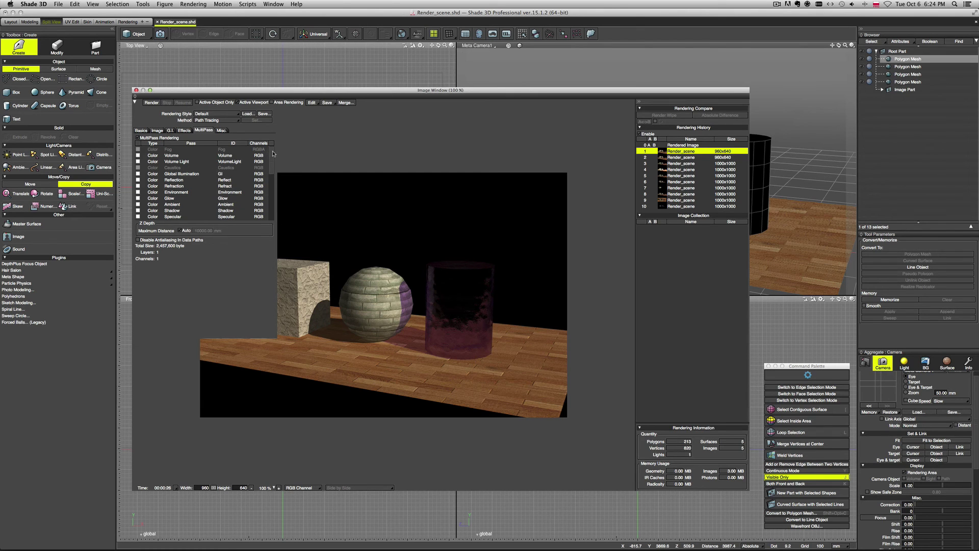
scroll(272, 159, down, 2)
drag(272, 158, 269, 200)
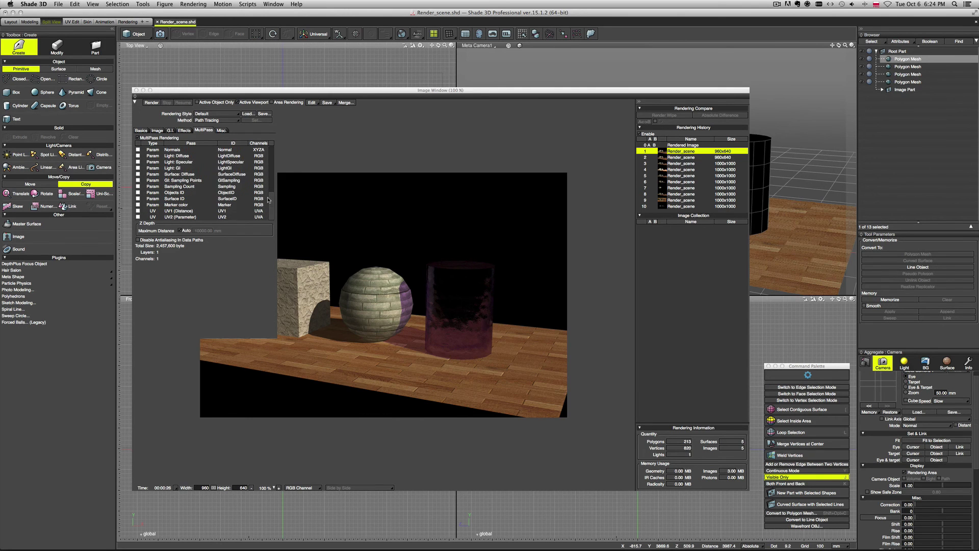
click(138, 199)
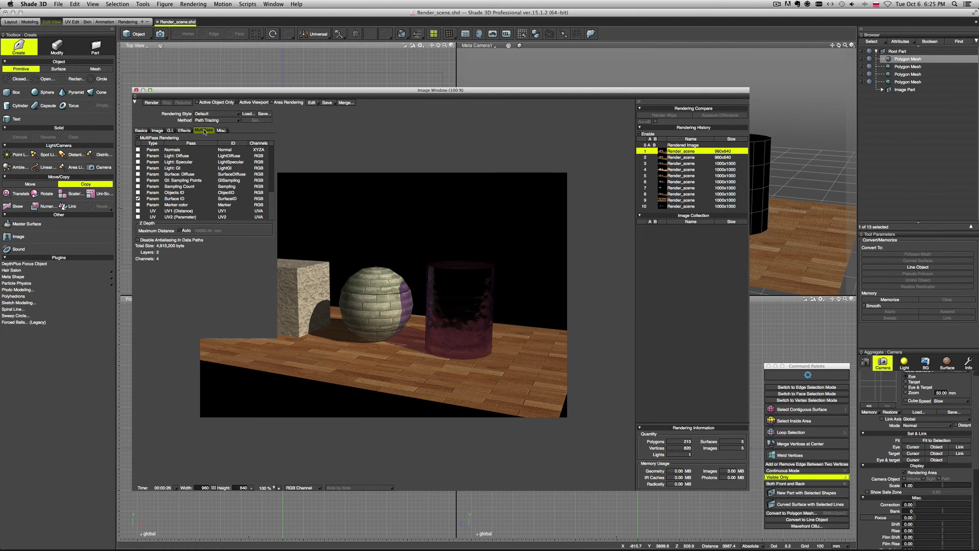
Review the Misc. and Basics settings and render the scene with the selected pass.
click(221, 131)
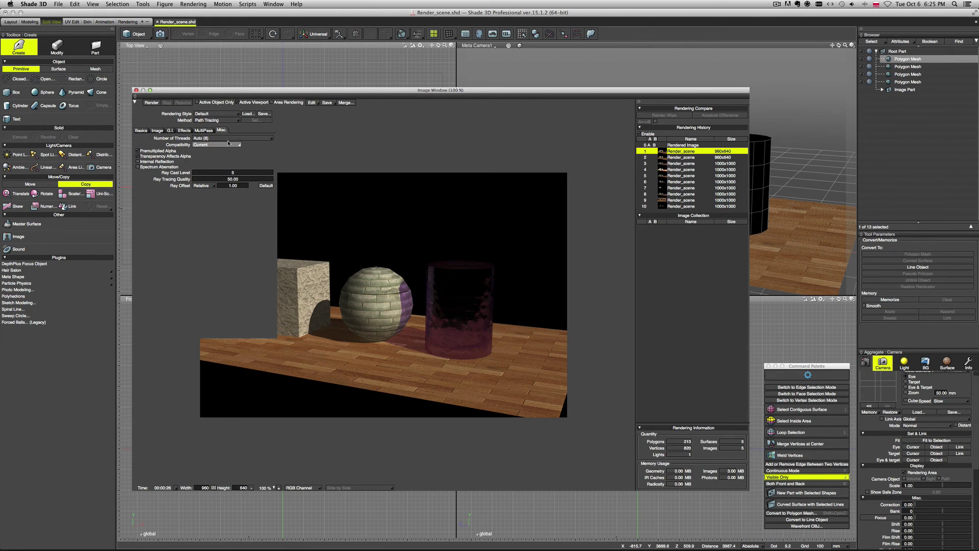
click(141, 130)
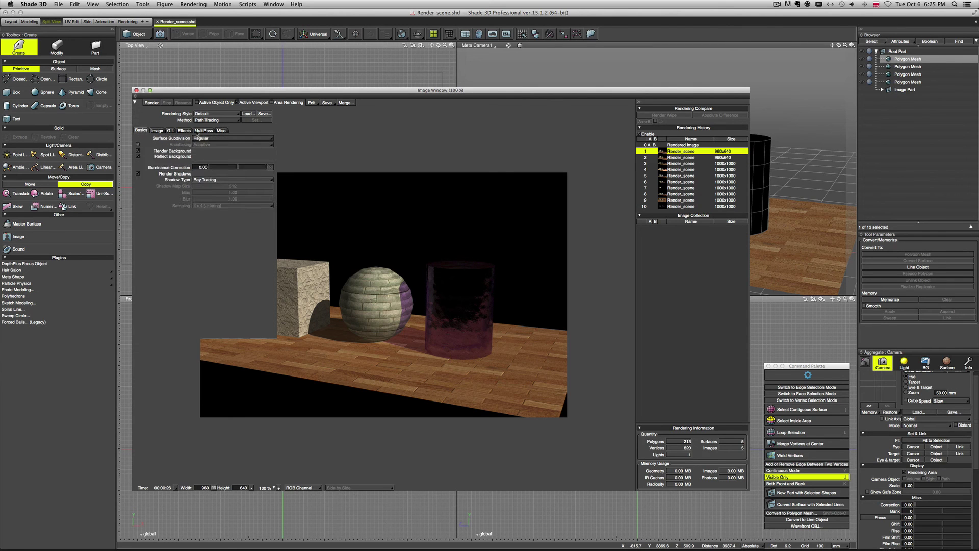
click(135, 102)
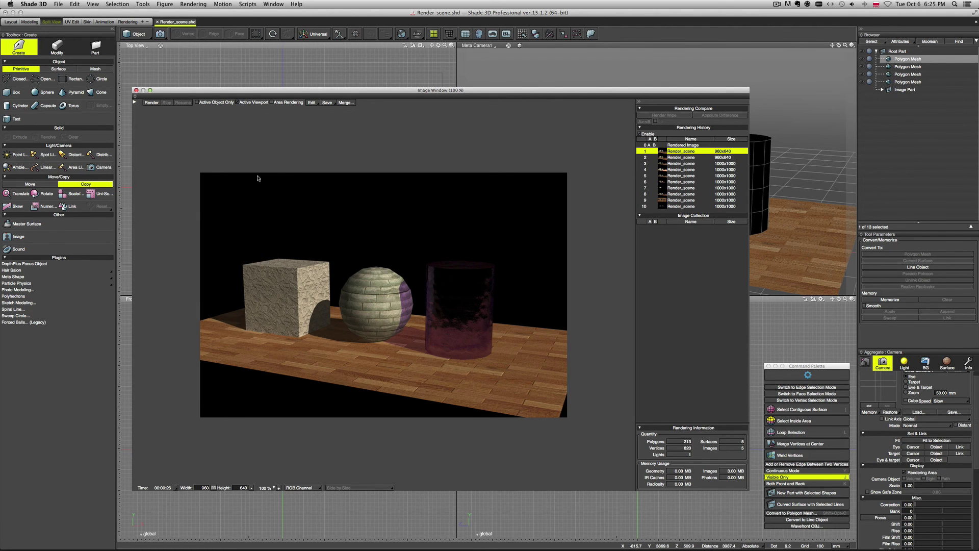
click(153, 103)
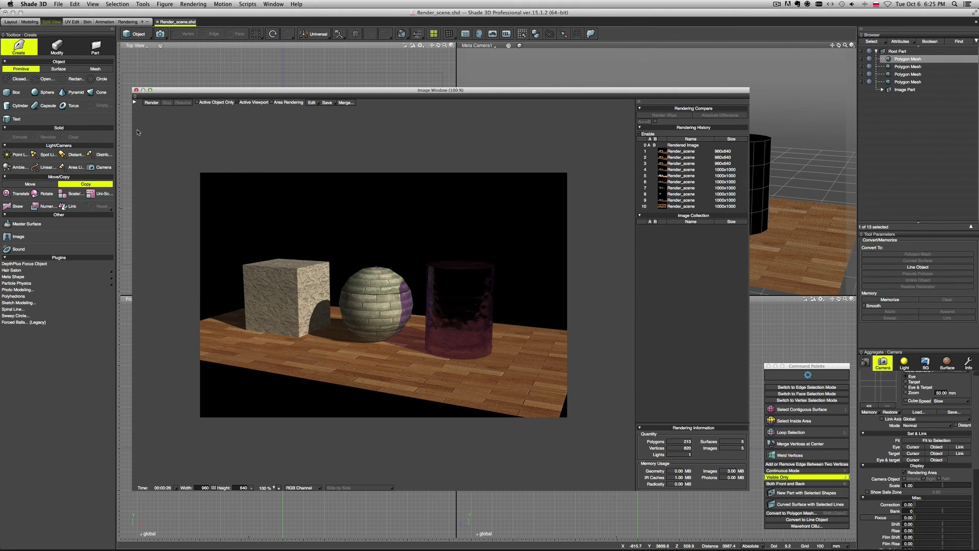
Save the render as a single multilayer file in Photoshop format, named Render_scene_image.psd.
click(135, 102)
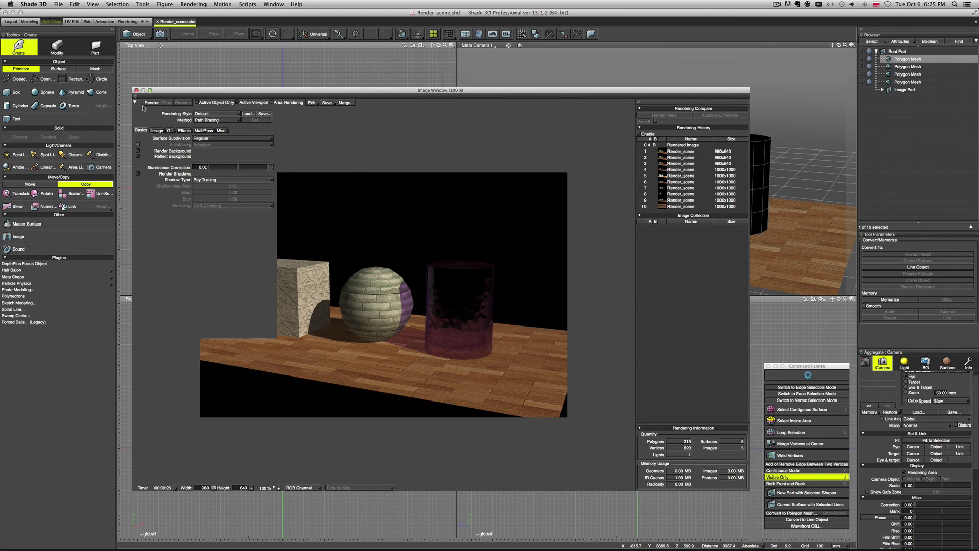
click(327, 103)
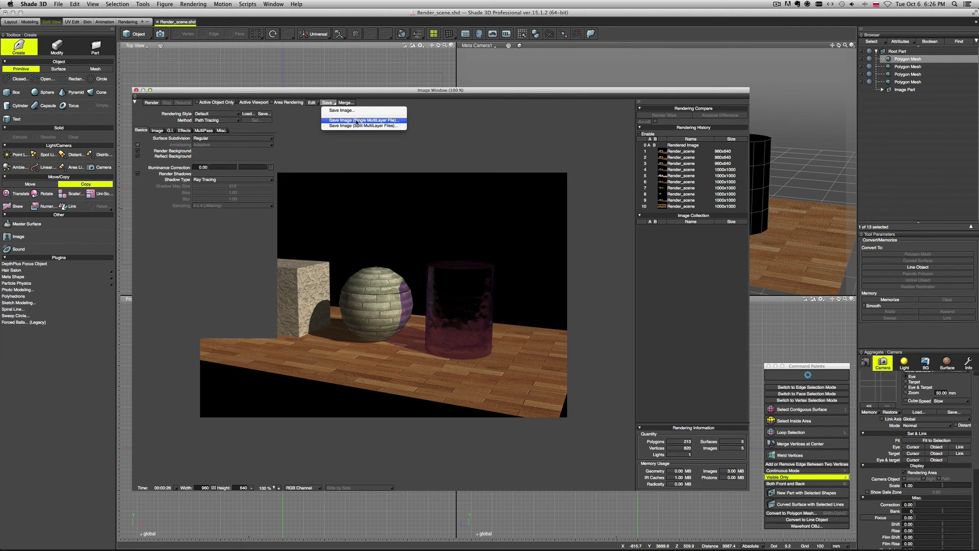
click(391, 121)
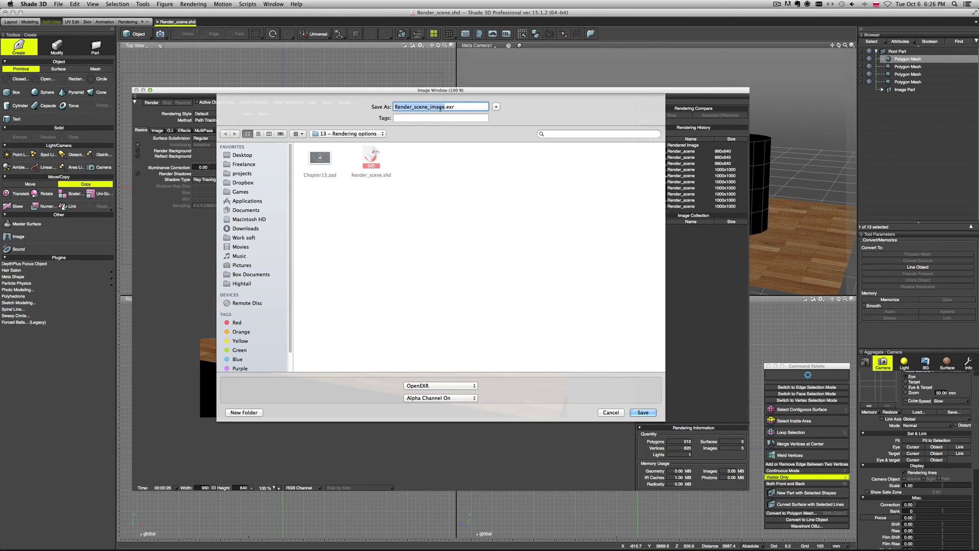
click(433, 386)
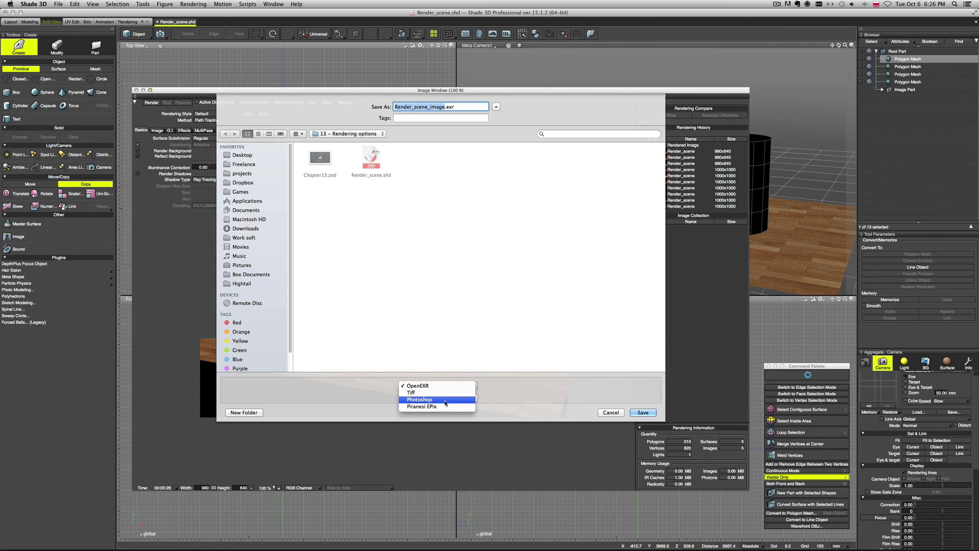
click(438, 400)
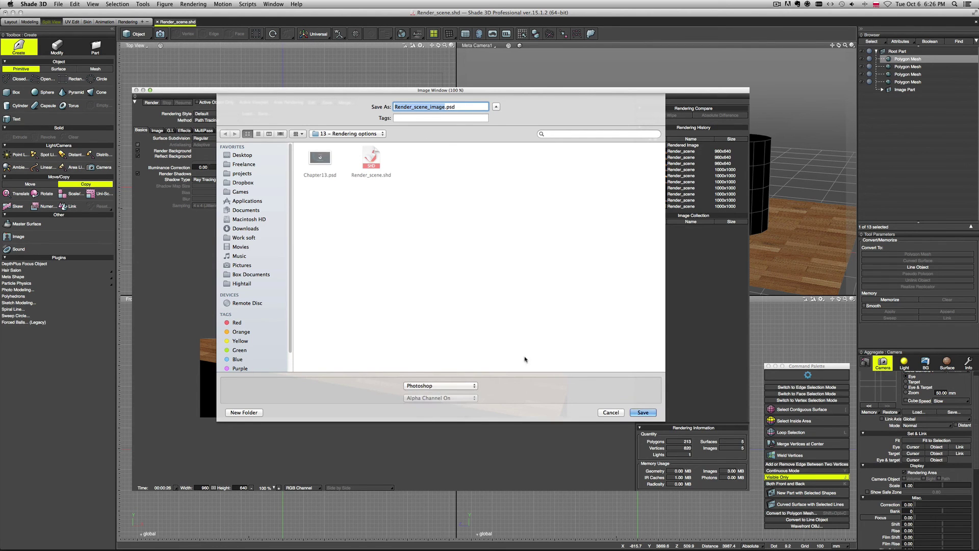
click(643, 412)
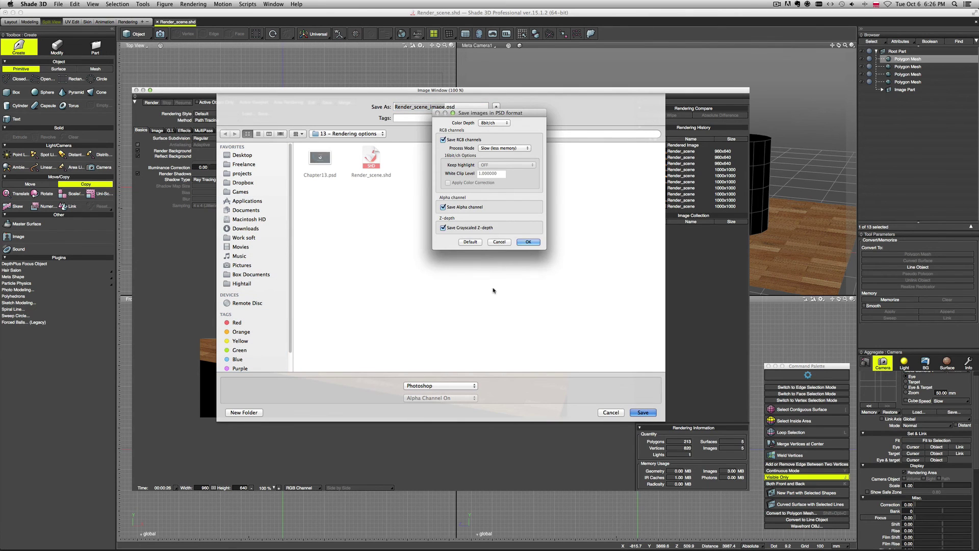
Review the color depth and process mode choices and accept the PSD options with 8bit/ch, RGB channels, alpha channel and grayscaled Z-depth.
drag(510, 113, 490, 163)
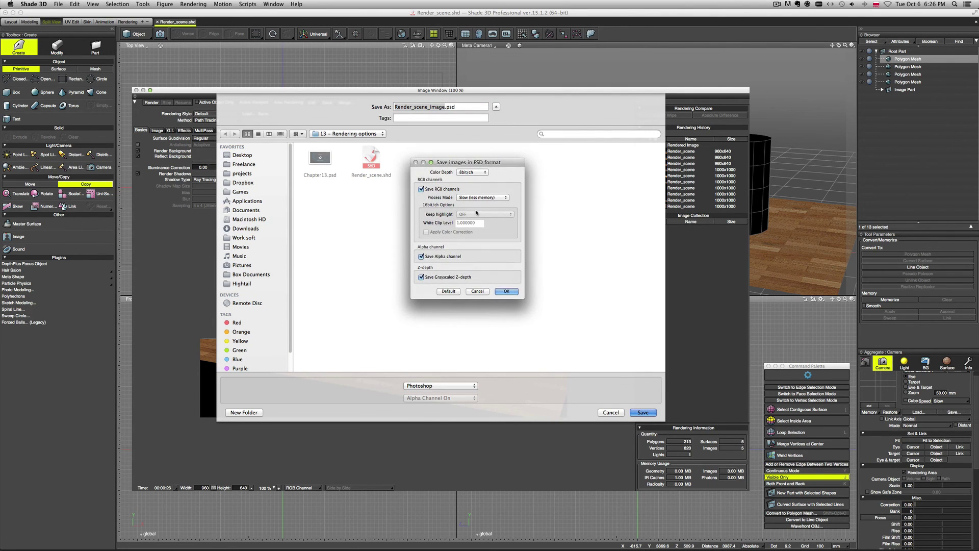
click(461, 172)
click(465, 173)
click(464, 172)
click(465, 172)
click(460, 198)
click(487, 189)
click(506, 291)
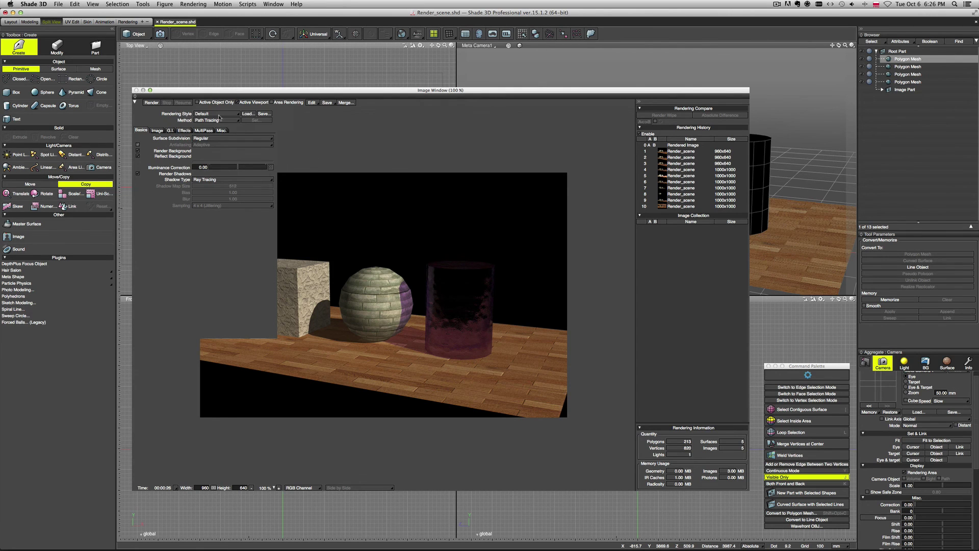
Close the image window, switch to Photoshop and move the Render_scene_image.psd window toward the middle of the workspace.
click(134, 102)
click(136, 90)
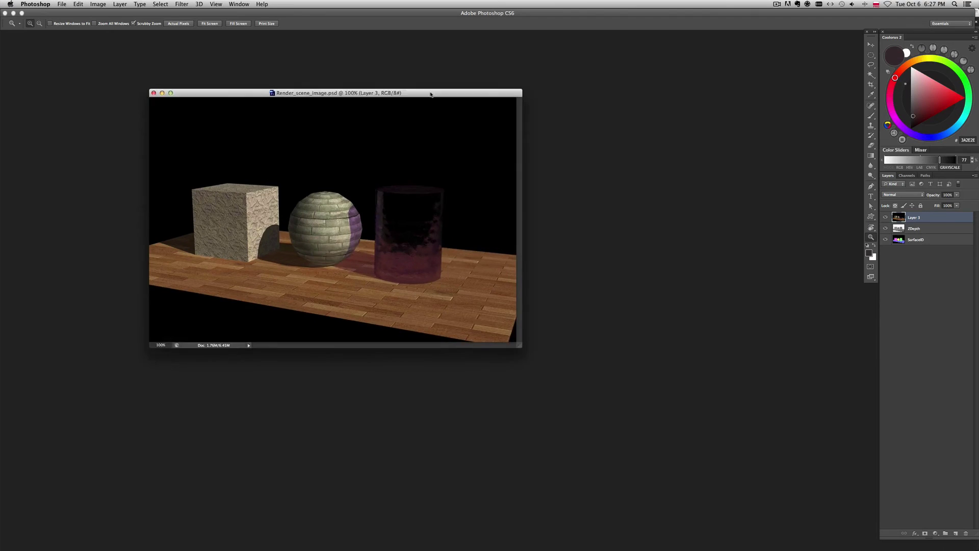
drag(427, 96, 523, 100)
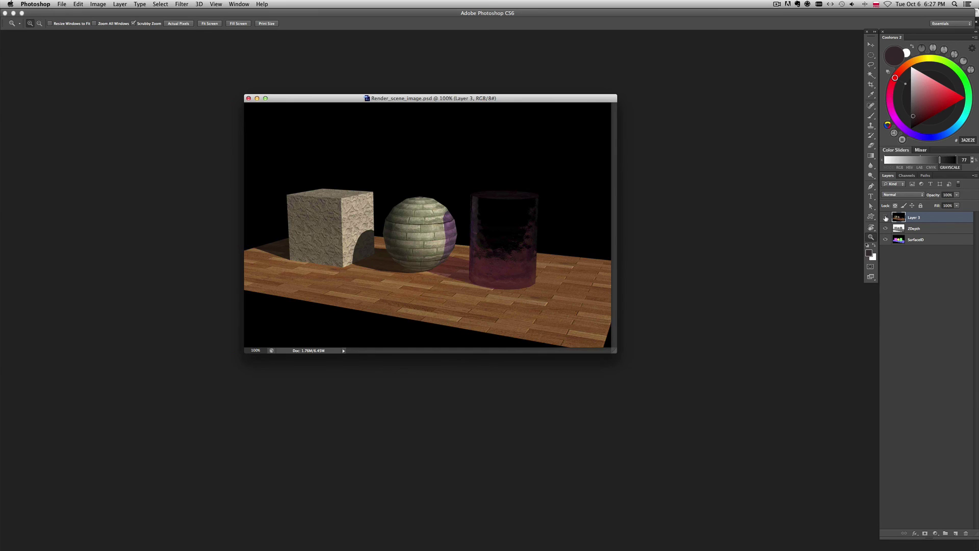
Hide Layer 3 and adjust the ZDepth layer's Levels to input values 66, 0.75 and 245.
click(885, 218)
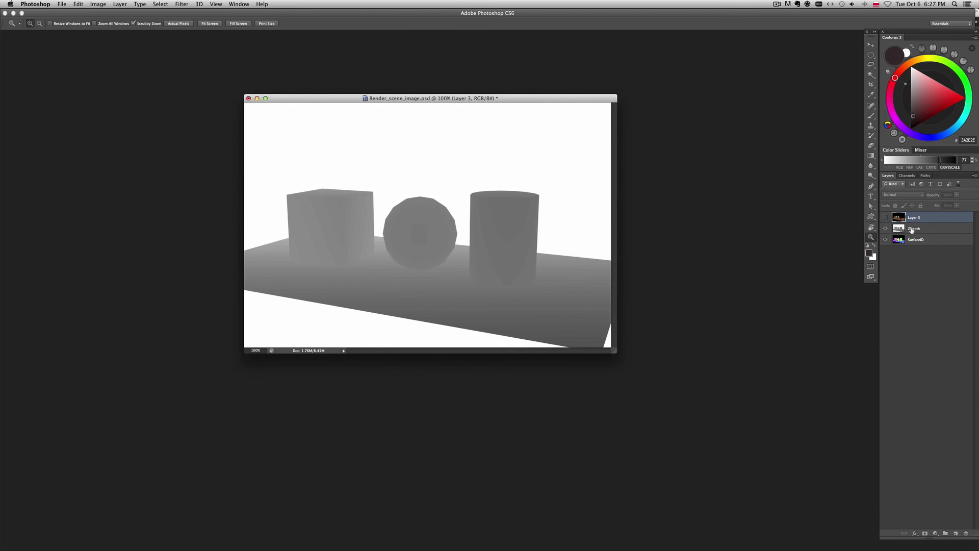
click(900, 230)
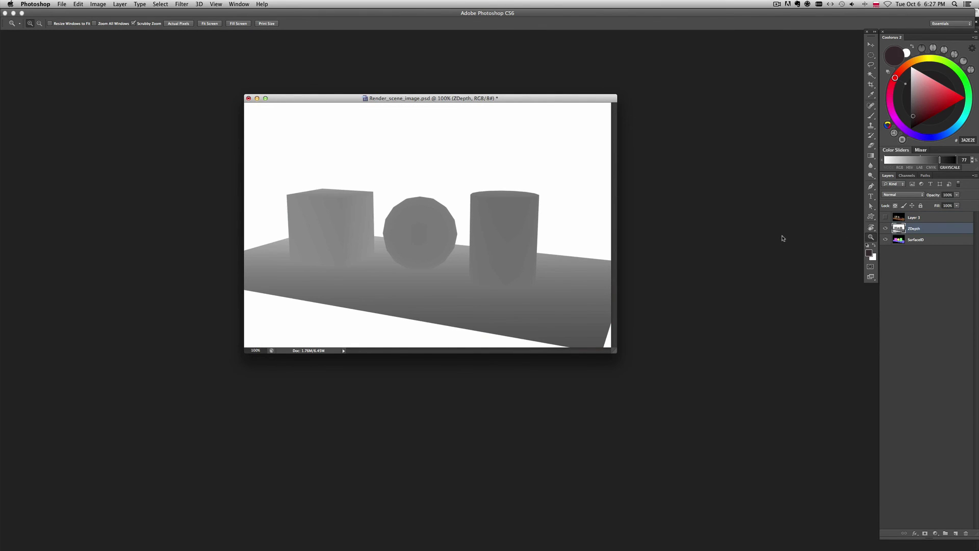
key(ctrl+l)
drag(746, 463, 791, 464)
drag(697, 463, 766, 465)
drag(763, 465, 764, 464)
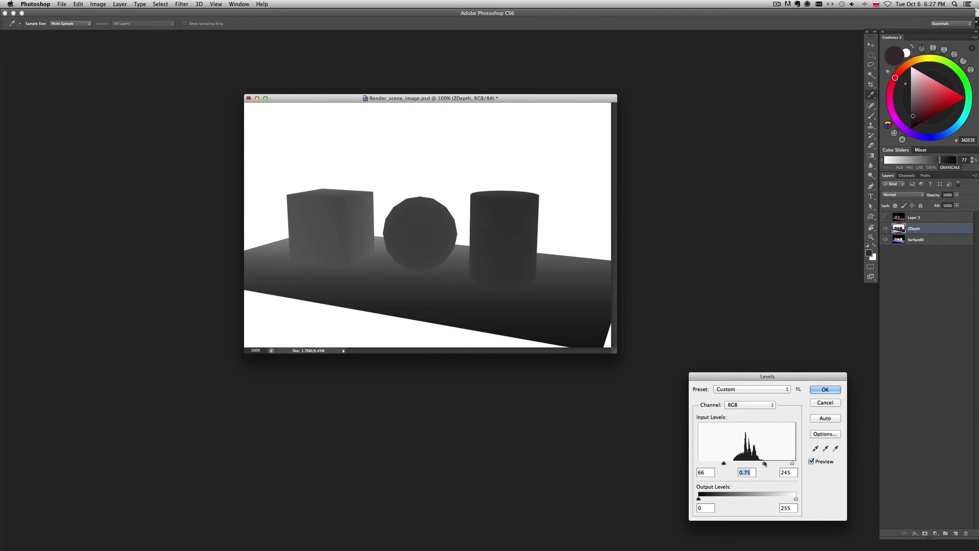
click(825, 389)
key(z)
Hide the ZDepth layer and use the Magic Wand on the SurfaceID layer to select the green cylinder, then the yellow sphere instead.
click(885, 229)
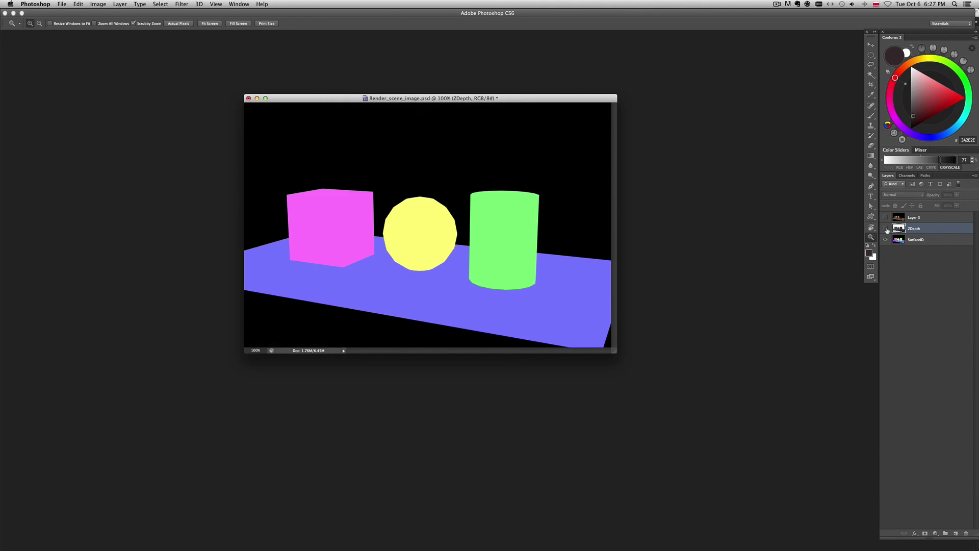
click(920, 240)
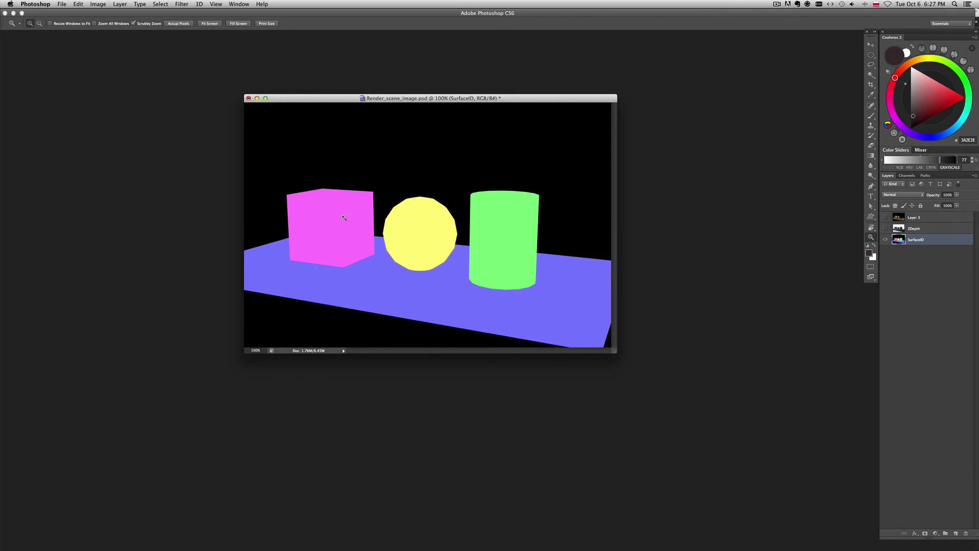
click(870, 74)
click(521, 286)
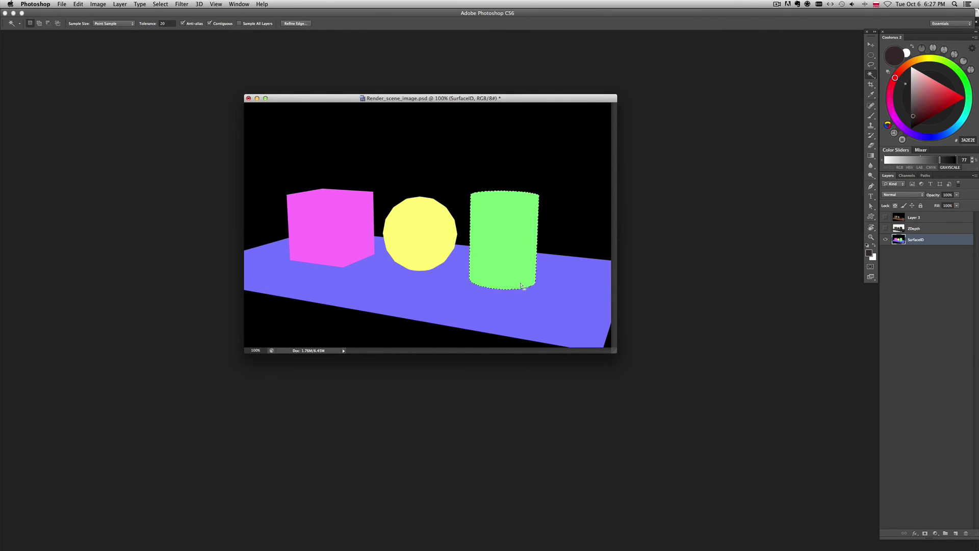
click(428, 236)
Make Layer 3 active and visible again to check the sphere selection on the render, and deselect it.
click(911, 219)
click(885, 217)
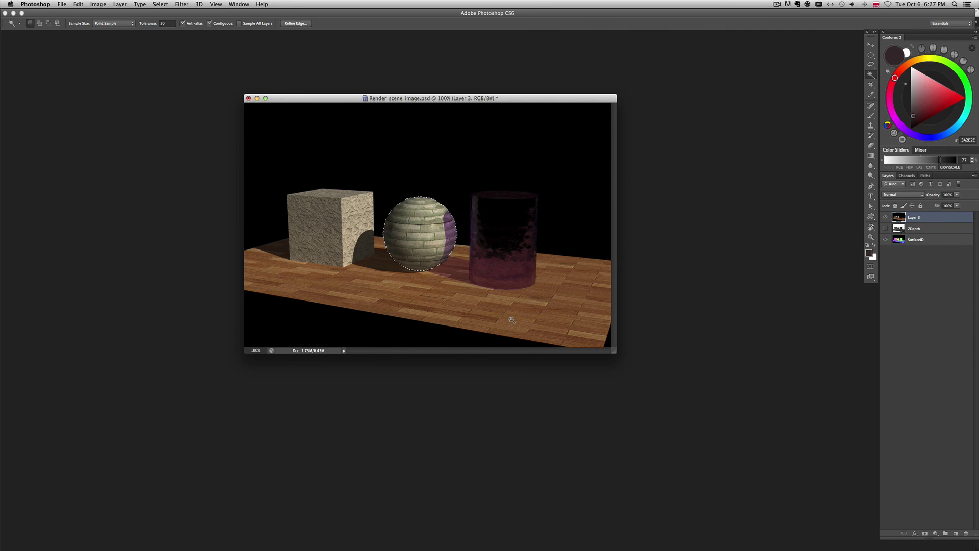
key(super+d)
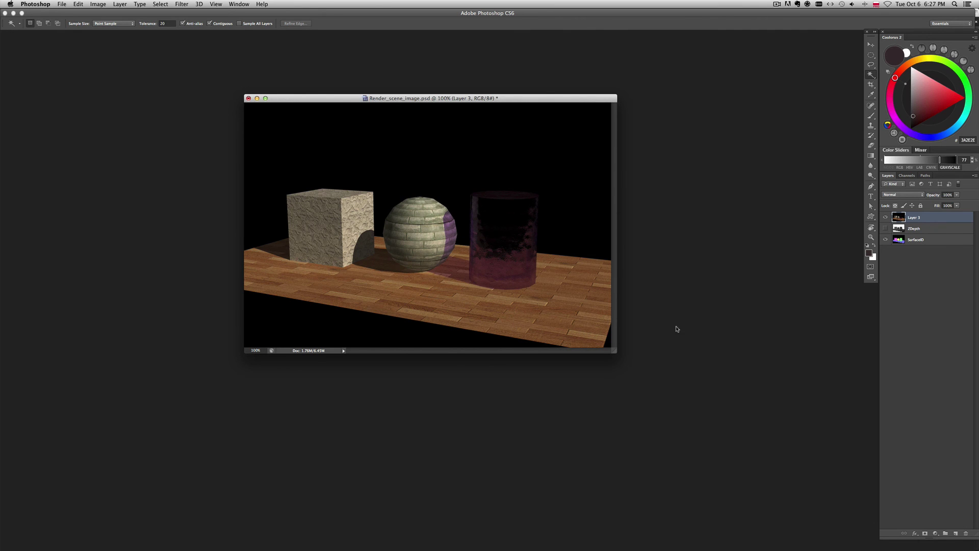